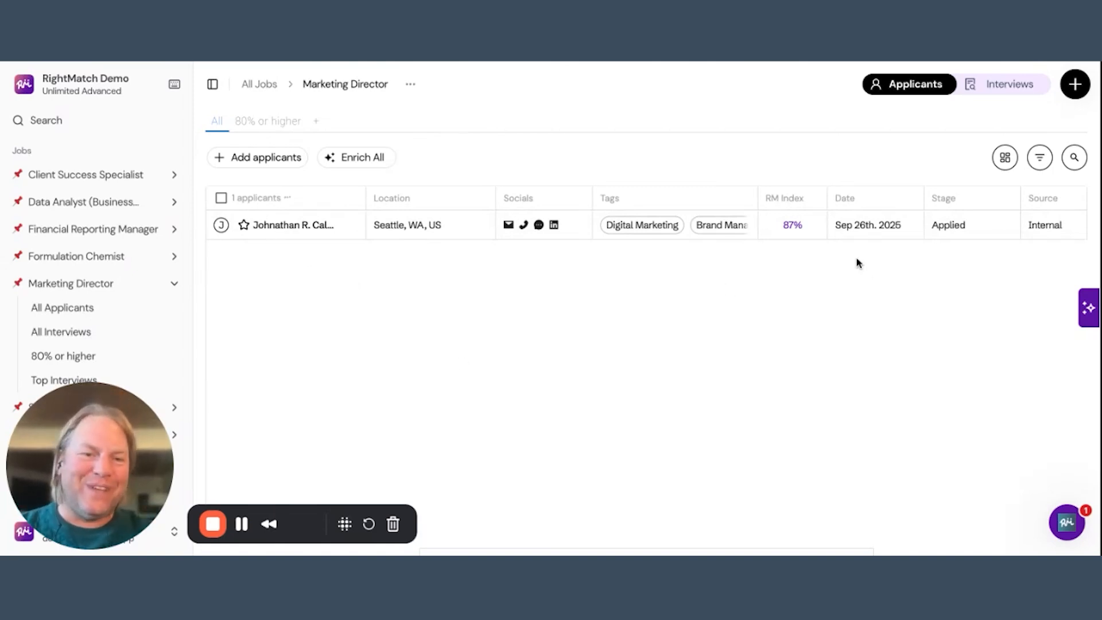
Open the Marketing Director applicant's RM Index summary and review the score breakdown, score facts, experience, skills and quick summary.
{"action": "left_click", "coordinate": [792, 226]}
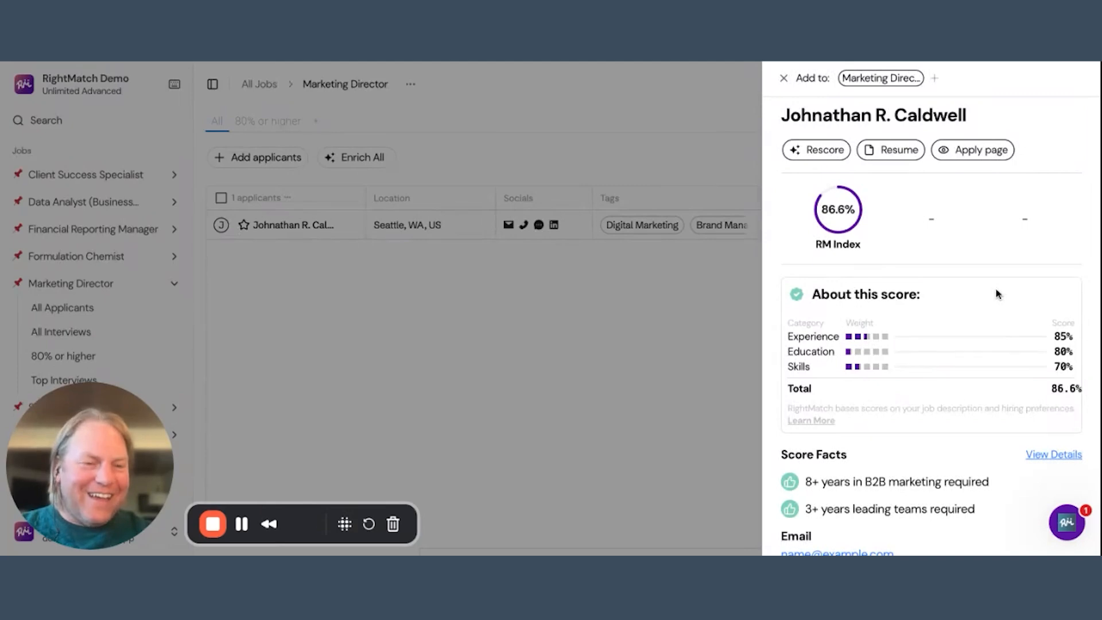
{"action": "scroll", "coordinate": [997, 294], "scroll_direction": "down", "scroll_amount": 4}
{"action": "scroll", "coordinate": [997, 294], "scroll_direction": "up", "scroll_amount": 4}
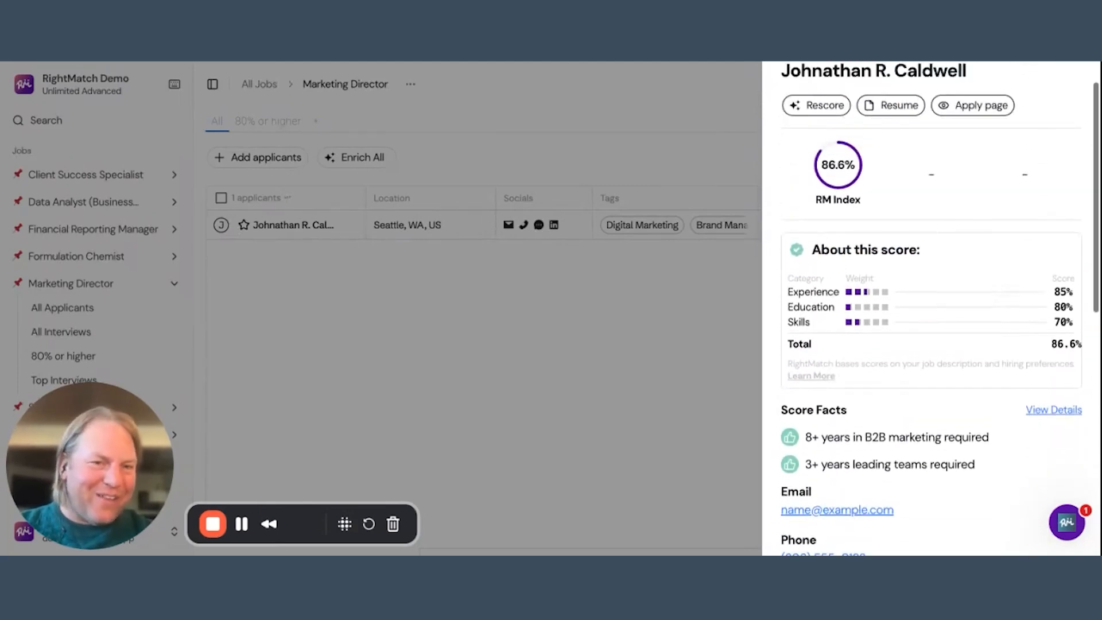
{"action": "scroll", "coordinate": [957, 352], "scroll_direction": "down", "scroll_amount": 5}
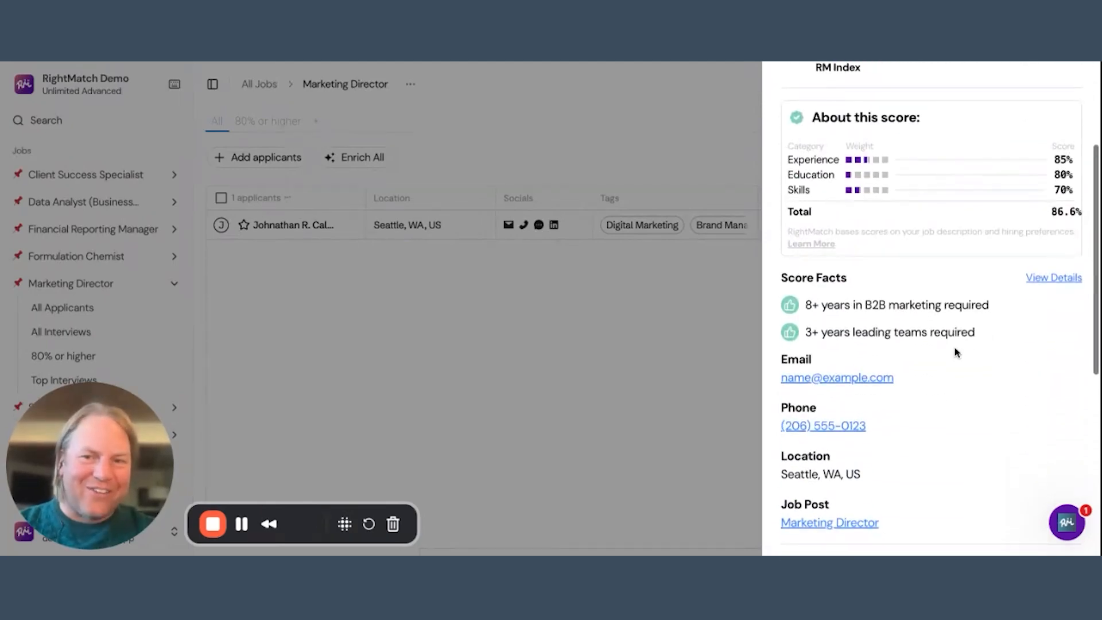
{"action": "scroll", "coordinate": [940, 308], "scroll_direction": "down", "scroll_amount": 3}
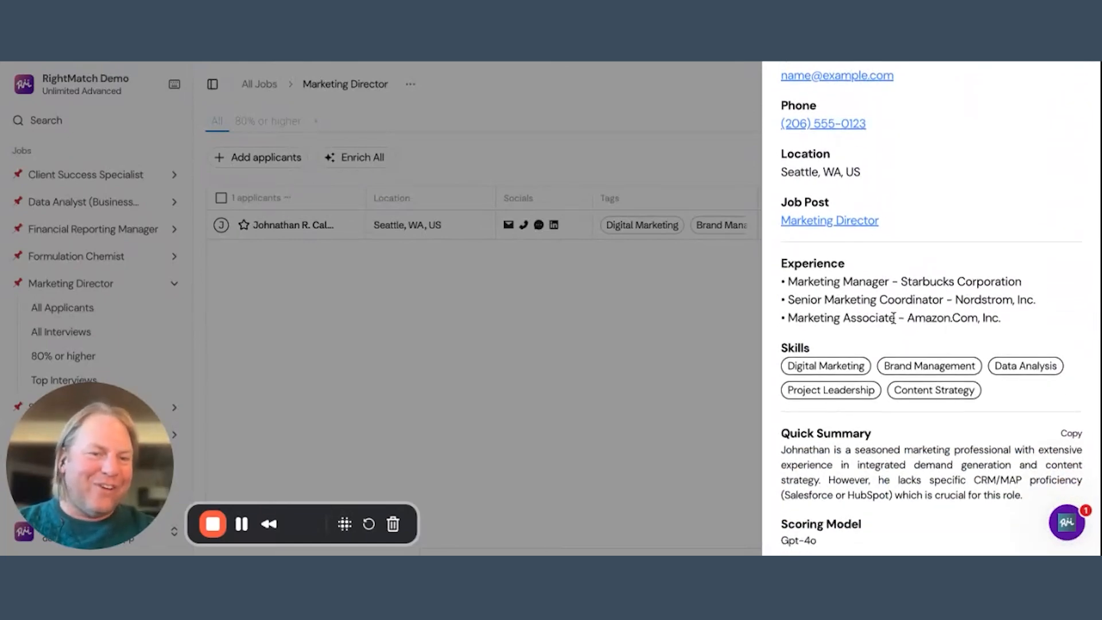
{"action": "scroll", "coordinate": [894, 319], "scroll_direction": "down", "scroll_amount": 2}
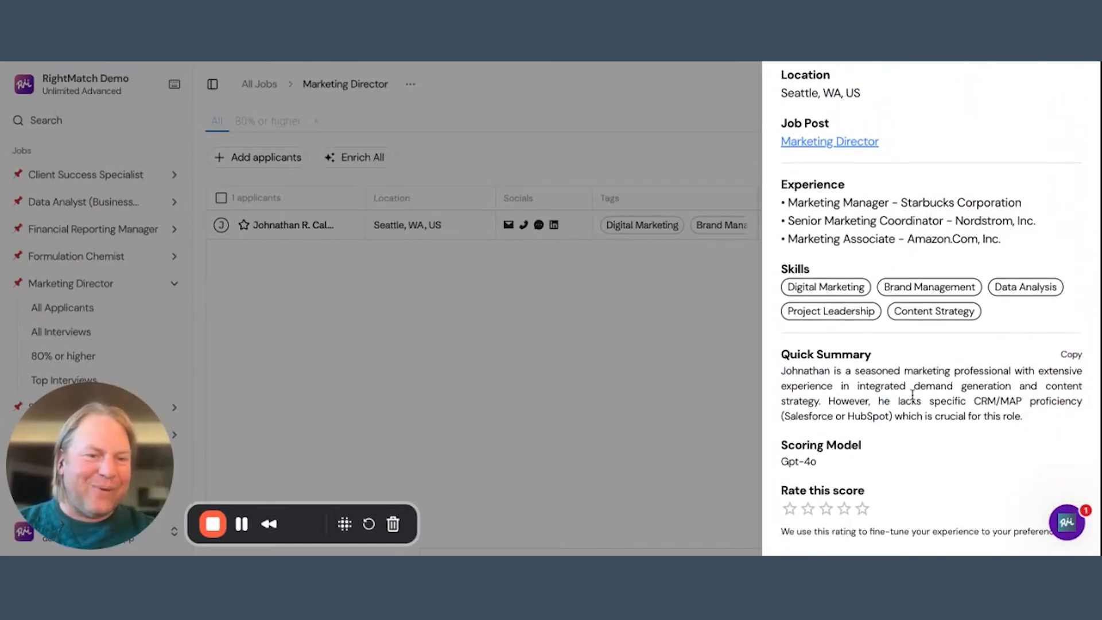
{"action": "scroll", "coordinate": [914, 390], "scroll_direction": "up", "scroll_amount": 6}
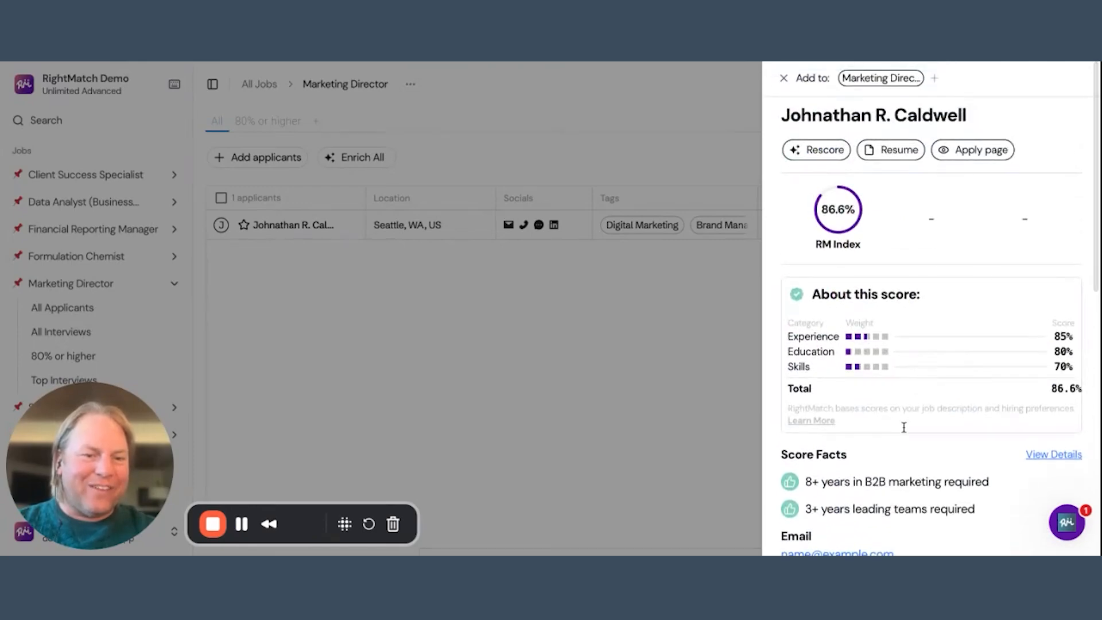
Open the applicant's full score details and examine the insights on experience, skills, education, tenure and sources.
{"action": "left_click", "coordinate": [1063, 458]}
{"action": "scroll", "coordinate": [450, 306], "scroll_direction": "down", "scroll_amount": 5}
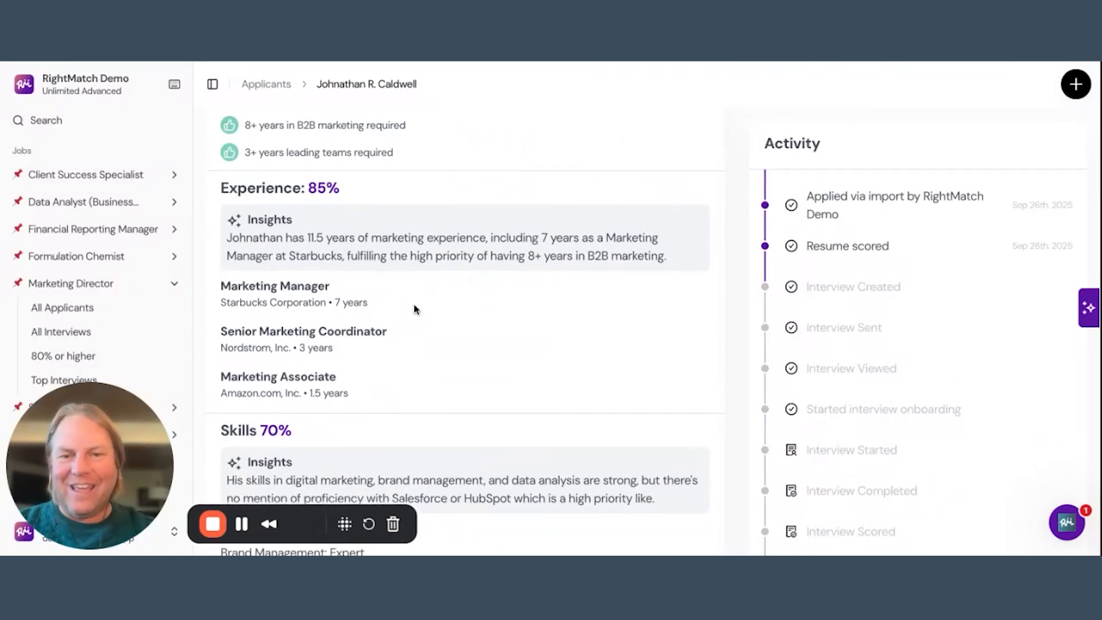
{"action": "scroll", "coordinate": [401, 311], "scroll_direction": "down", "scroll_amount": 4}
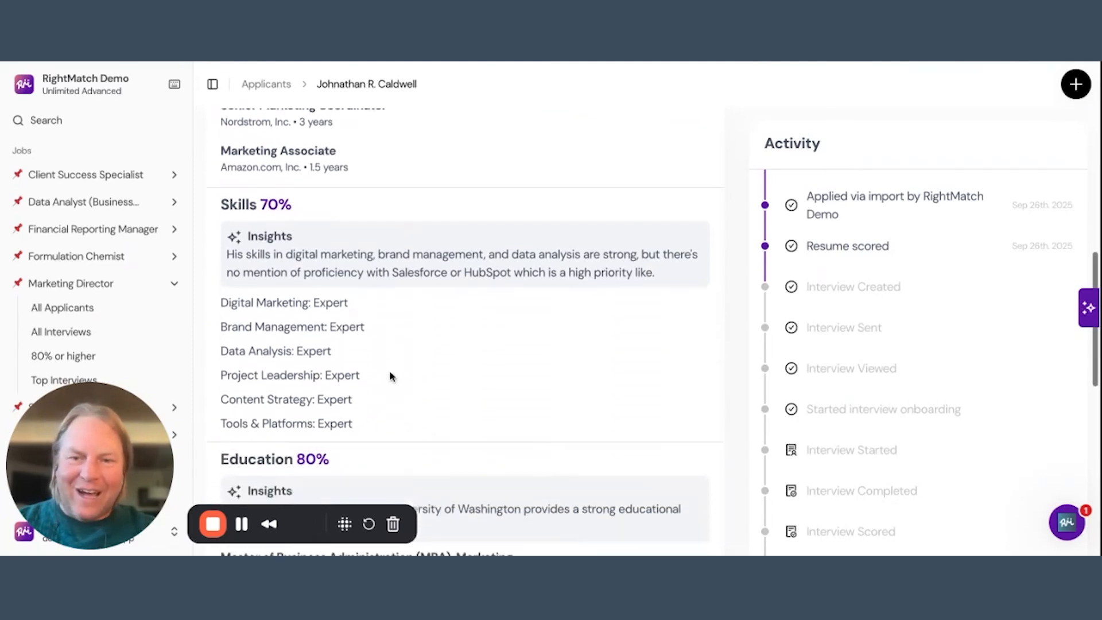
{"action": "scroll", "coordinate": [390, 376], "scroll_direction": "down", "scroll_amount": 1}
{"action": "scroll", "coordinate": [467, 331], "scroll_direction": "down", "scroll_amount": 2}
{"action": "scroll", "coordinate": [466, 331], "scroll_direction": "down", "scroll_amount": 3}
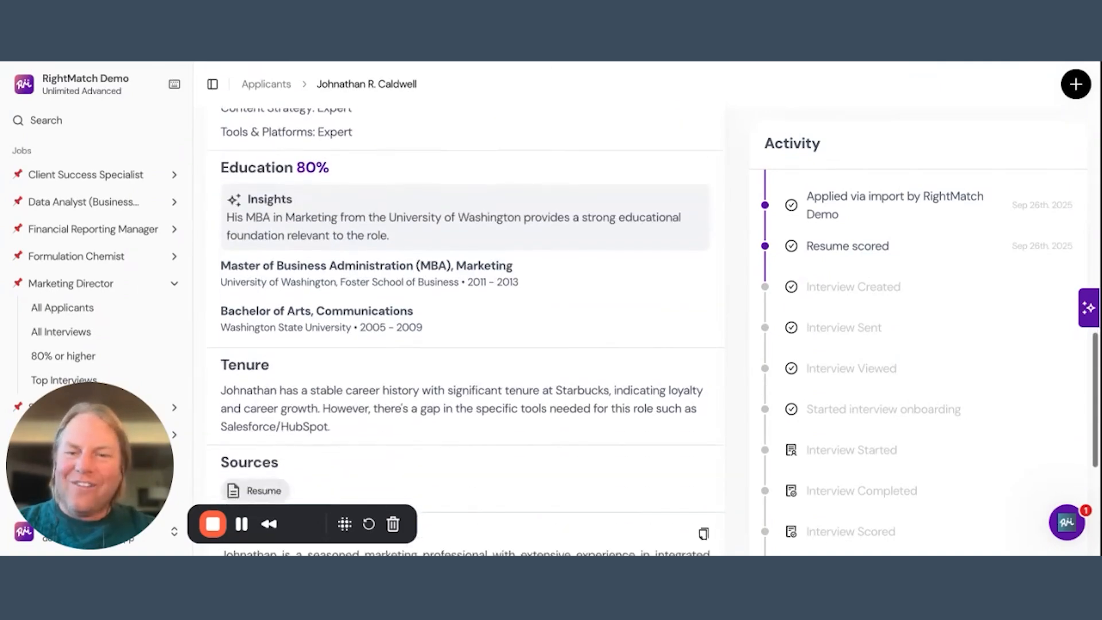
{"action": "scroll", "coordinate": [446, 364], "scroll_direction": "down", "scroll_amount": 3}
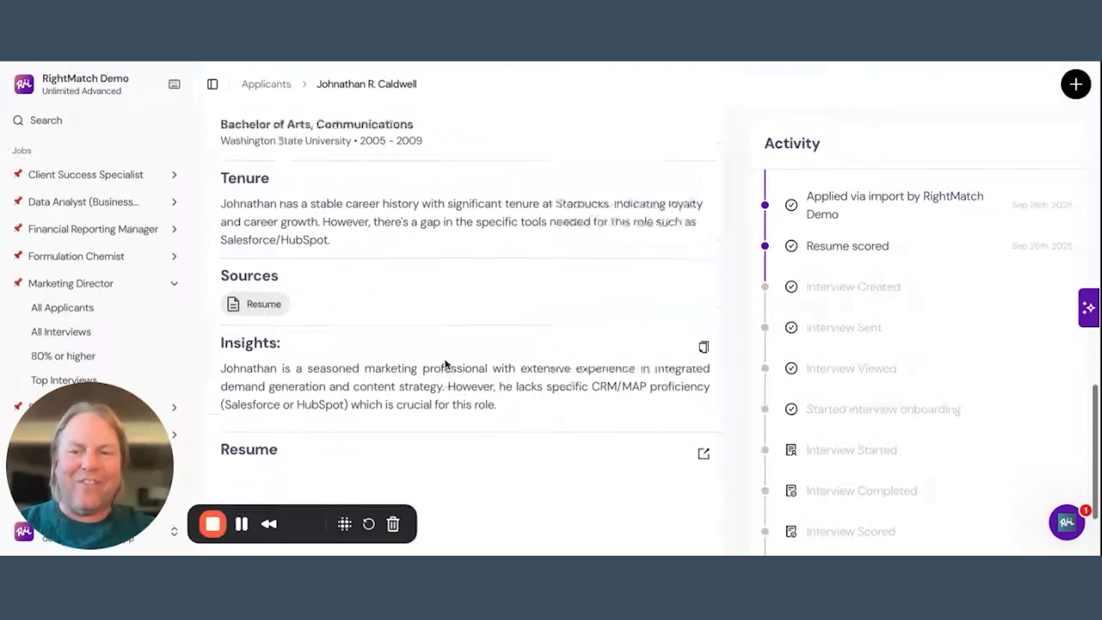
{"action": "scroll", "coordinate": [446, 364], "scroll_direction": "up", "scroll_amount": 10}
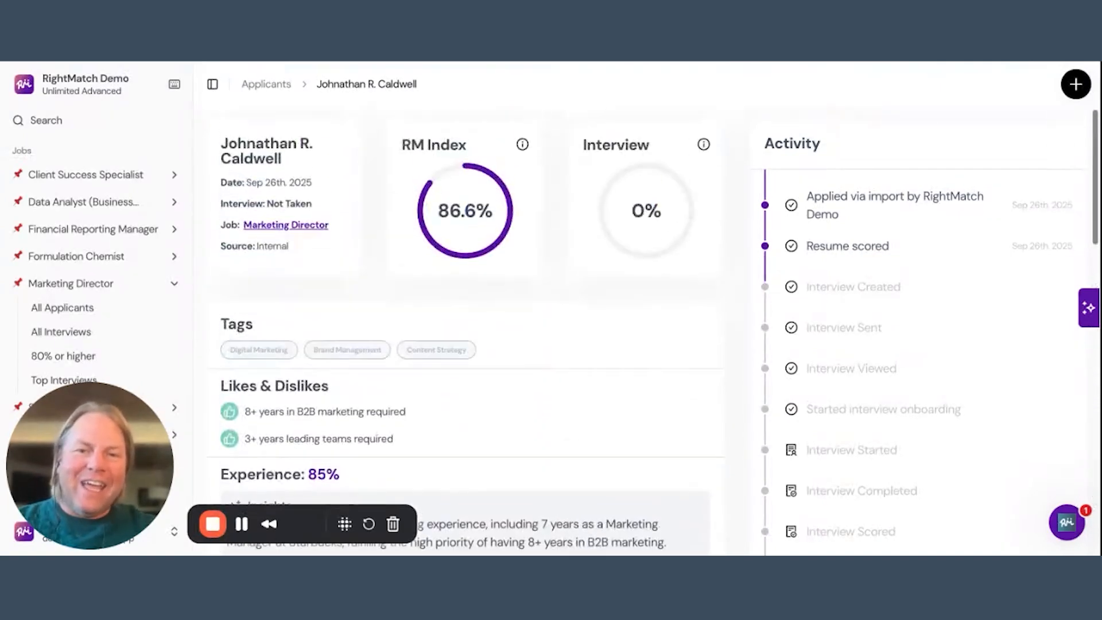
Return to the list of all Marketing Director applicants and select the listed candidate.
{"action": "left_click", "coordinate": [267, 86]}
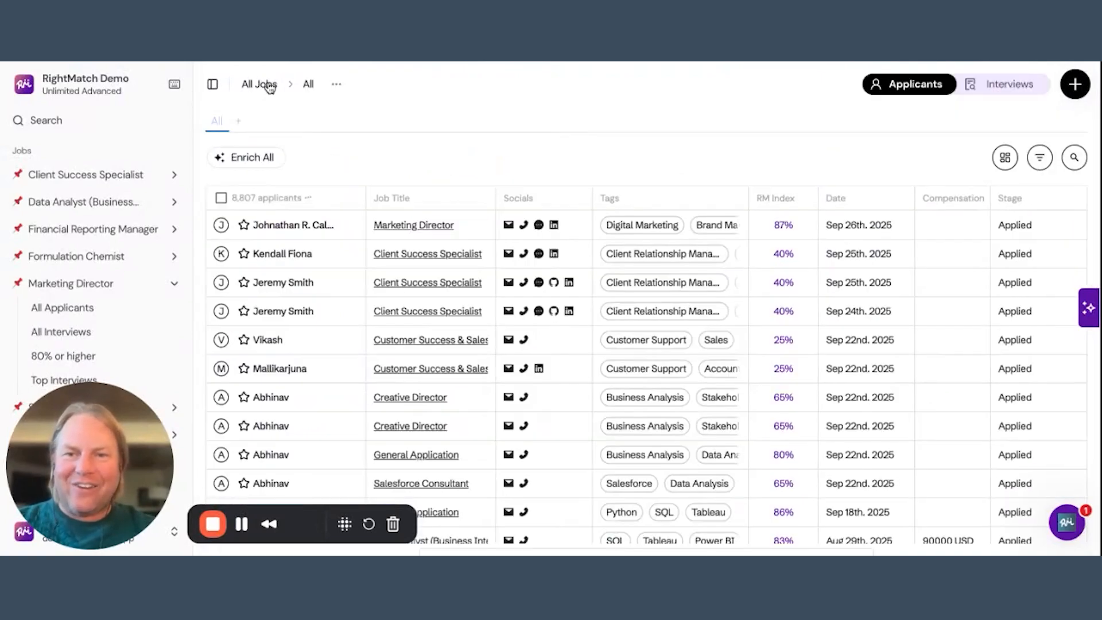
{"action": "left_click", "coordinate": [66, 315]}
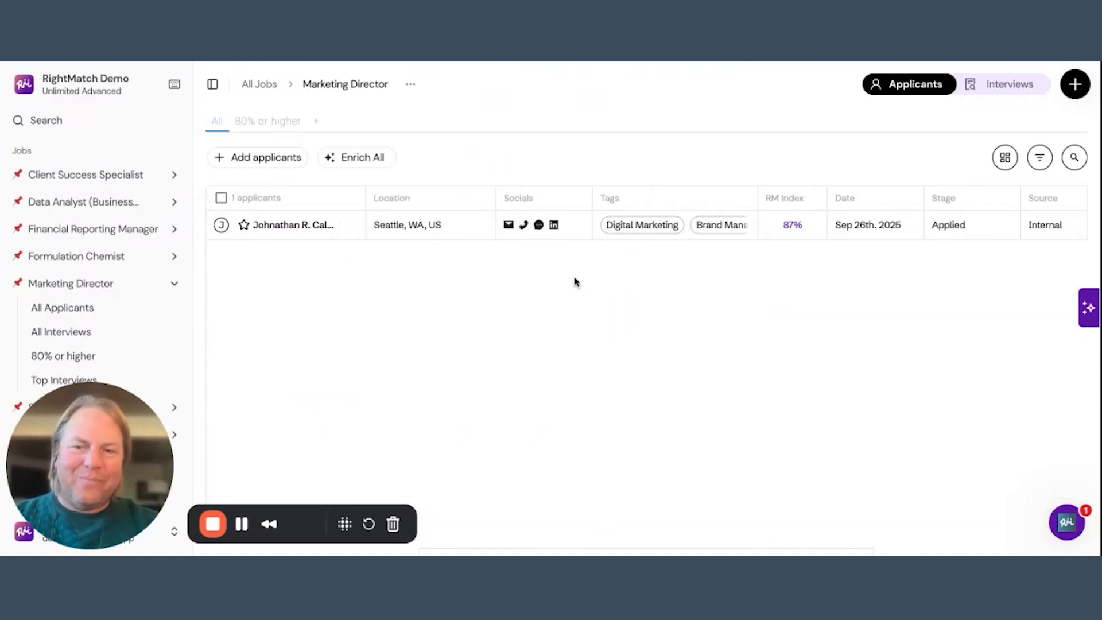
{"action": "left_click", "coordinate": [218, 227]}
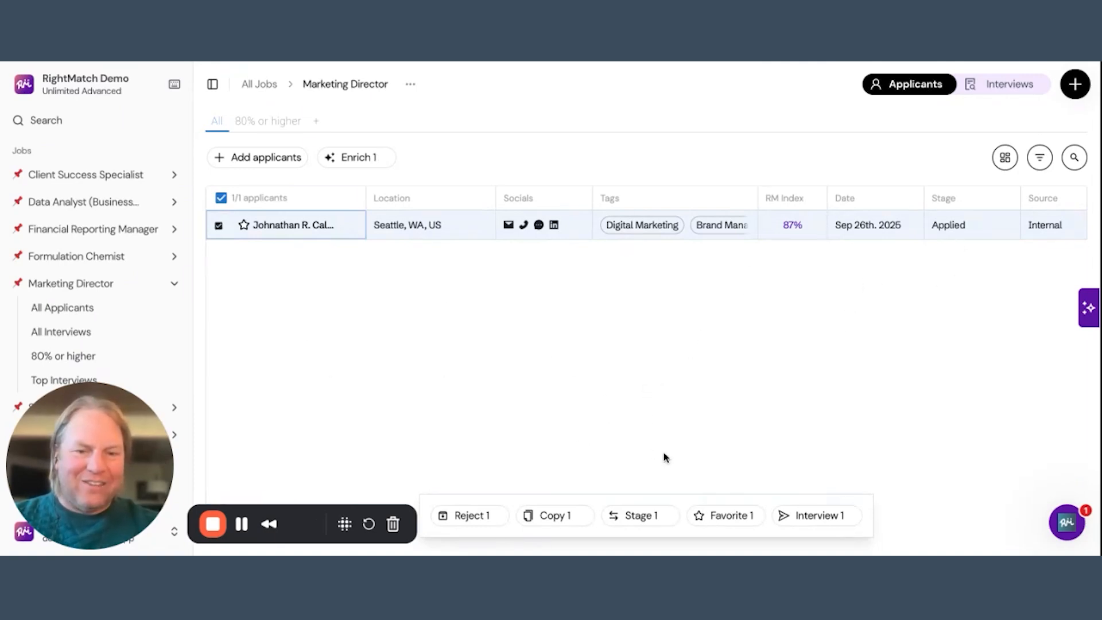
Start creating an interview for the selected applicant, based on the existing Marketing Director job post.
{"action": "left_click", "coordinate": [823, 519]}
{"action": "left_click", "coordinate": [482, 173]}
{"action": "scroll", "coordinate": [467, 312], "scroll_direction": "down", "scroll_amount": 5}
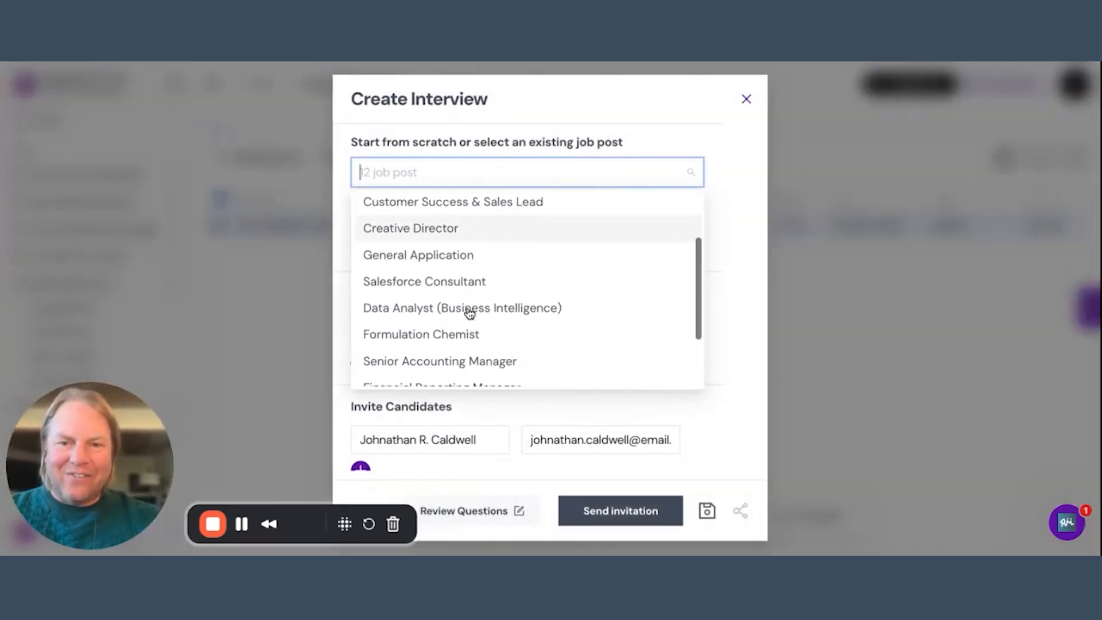
{"action": "scroll", "coordinate": [469, 313], "scroll_direction": "down", "scroll_amount": 1}
{"action": "scroll", "coordinate": [468, 312], "scroll_direction": "up", "scroll_amount": 5}
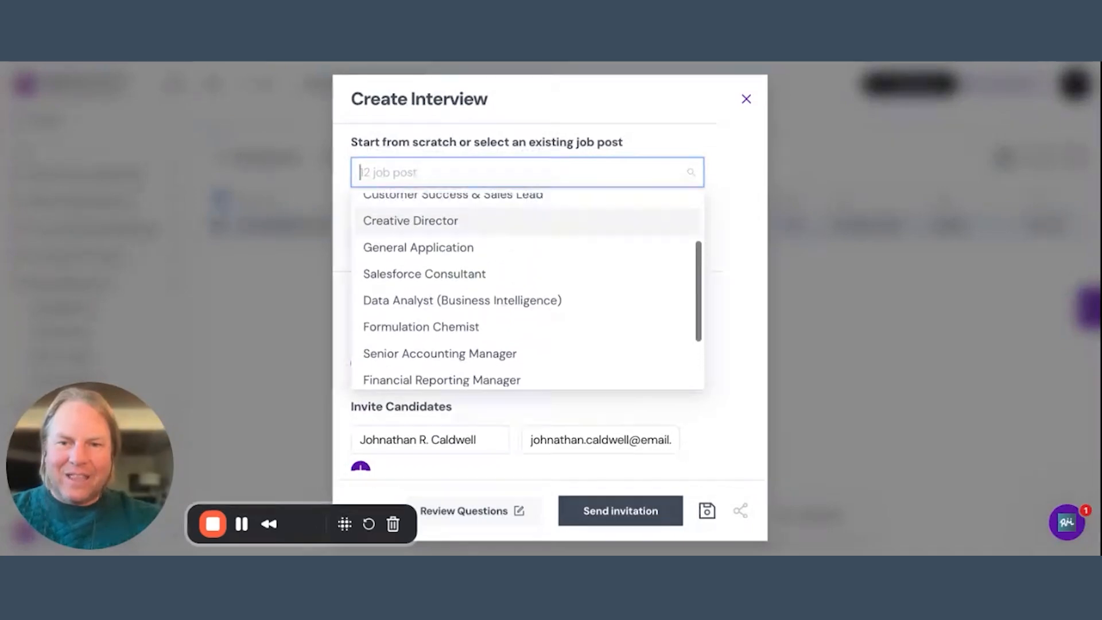
{"action": "scroll", "coordinate": [467, 294], "scroll_direction": "up", "scroll_amount": 1}
{"action": "left_click", "coordinate": [431, 246]}
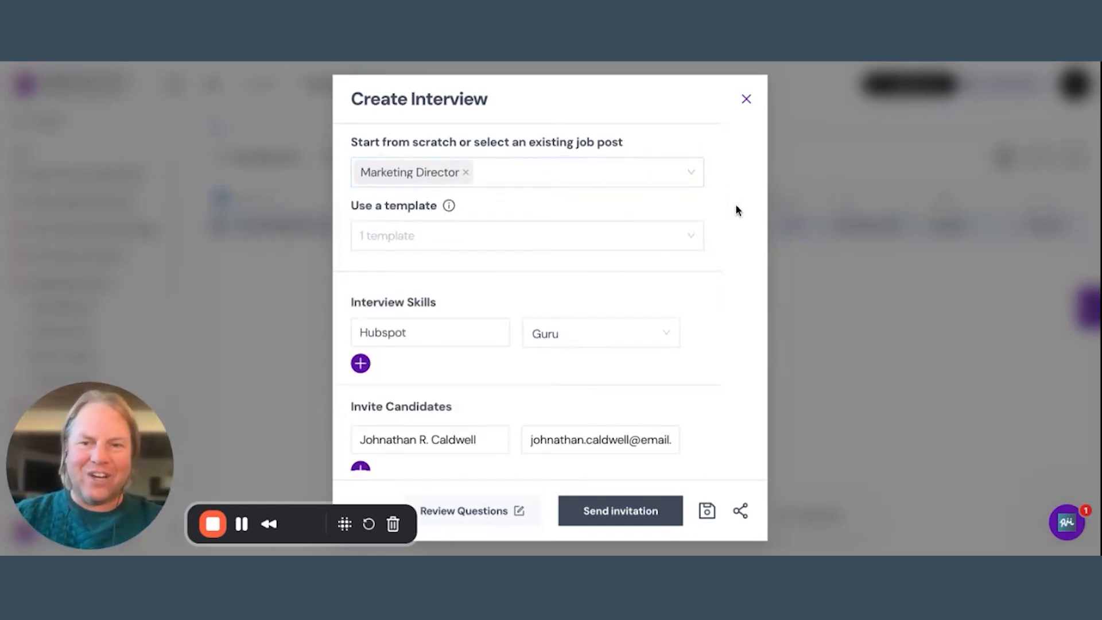
Add Google Analytics as an interview skill at the Expert level.
{"action": "scroll", "coordinate": [704, 296], "scroll_direction": "down", "scroll_amount": 3}
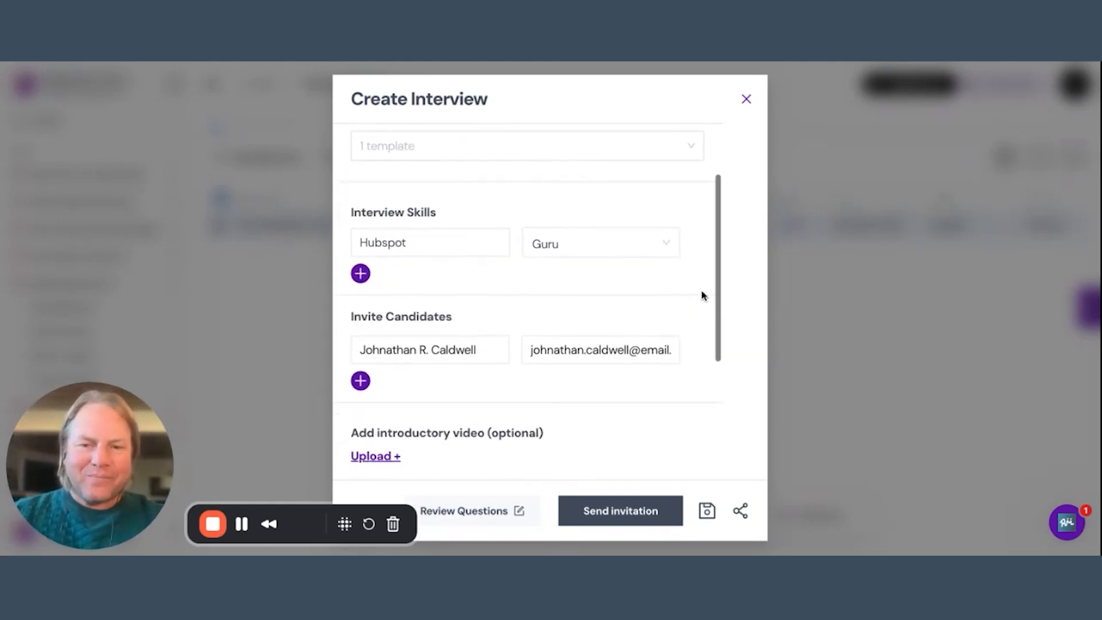
{"action": "scroll", "coordinate": [365, 276], "scroll_direction": "up", "scroll_amount": 1}
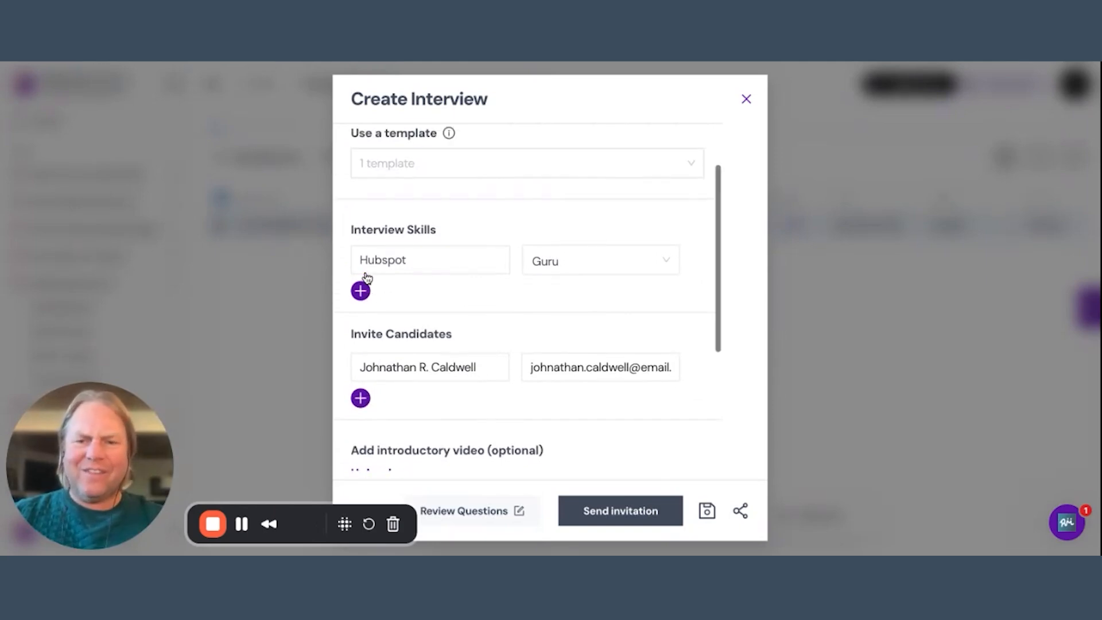
{"action": "left_click", "coordinate": [361, 291]}
{"action": "left_click", "coordinate": [383, 297]}
{"action": "type", "text": "Google Ana"}
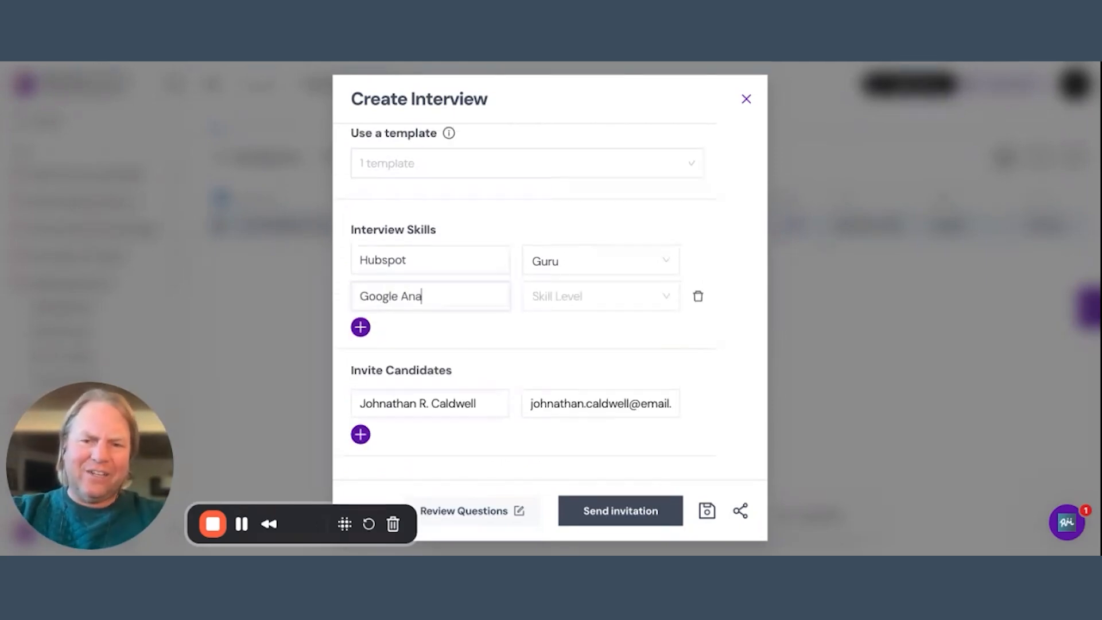
{"action": "type", "text": "lytics"}
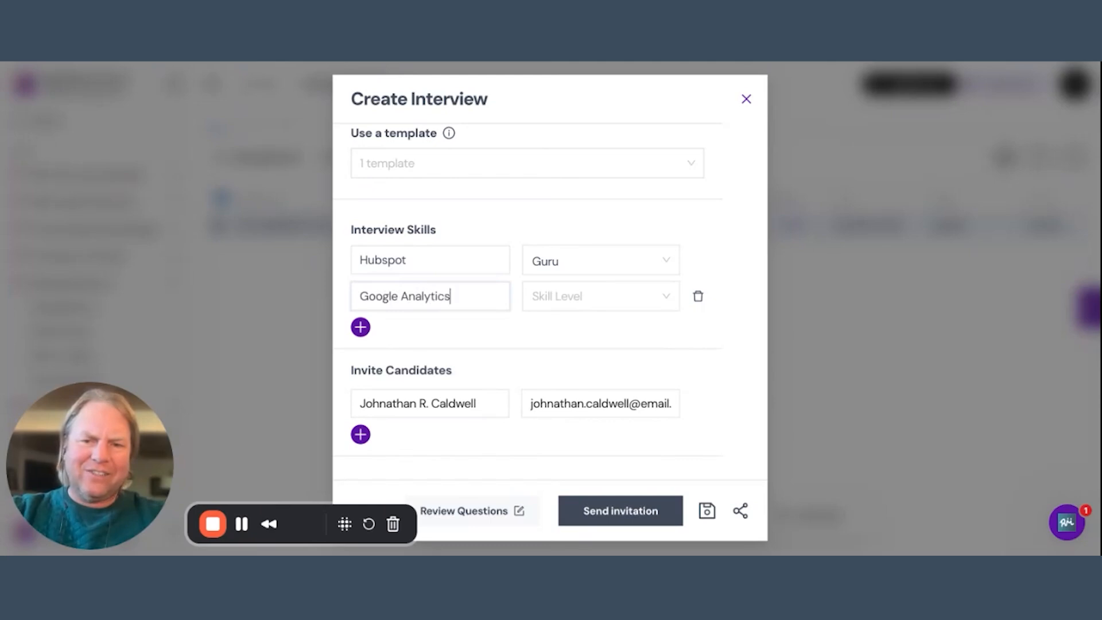
{"action": "left_click", "coordinate": [575, 299]}
{"action": "left_click", "coordinate": [560, 382]}
Add Brand Management as an interview skill at the Intermediate level.
{"action": "left_click", "coordinate": [361, 327]}
{"action": "left_click", "coordinate": [377, 336]}
{"action": "type", "text": "Brand Management"}
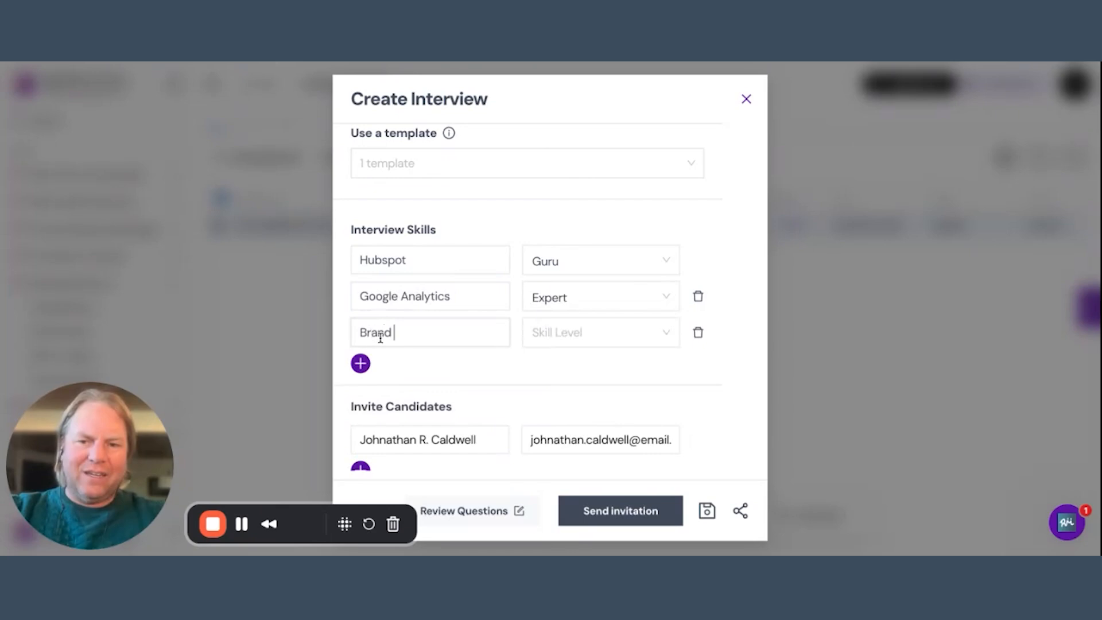
{"action": "left_click", "coordinate": [608, 342]}
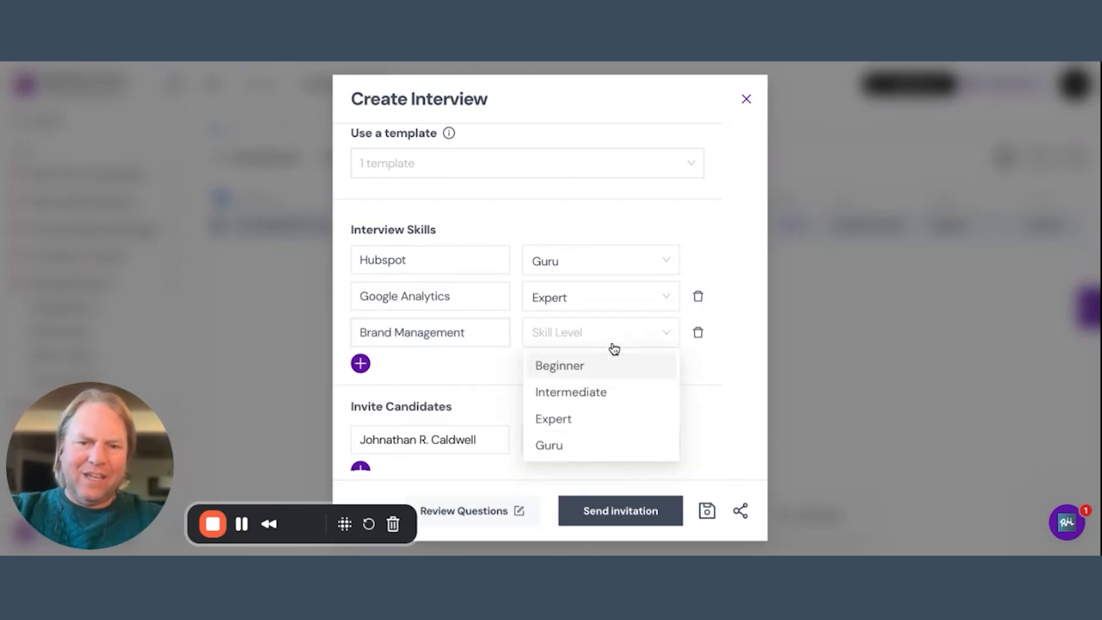
{"action": "left_click", "coordinate": [588, 393]}
Add Paid Facebook Marketing as an interview skill at the Intermediate level.
{"action": "left_click", "coordinate": [362, 364]}
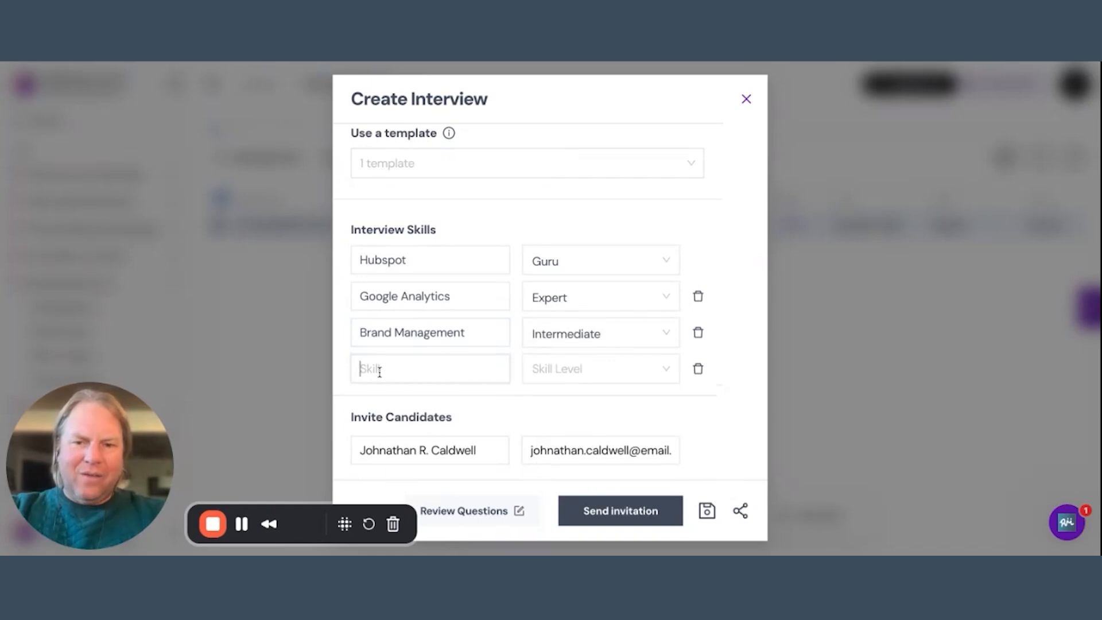
{"action": "type", "text": "Paid Fa"}
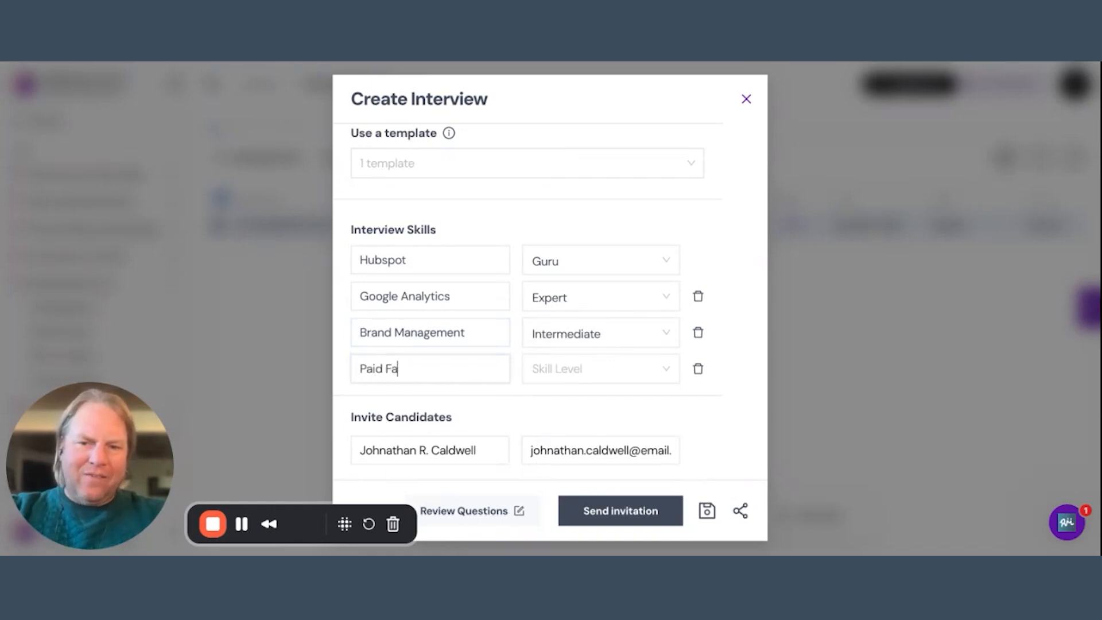
{"action": "type", "text": "cebook Marketing"}
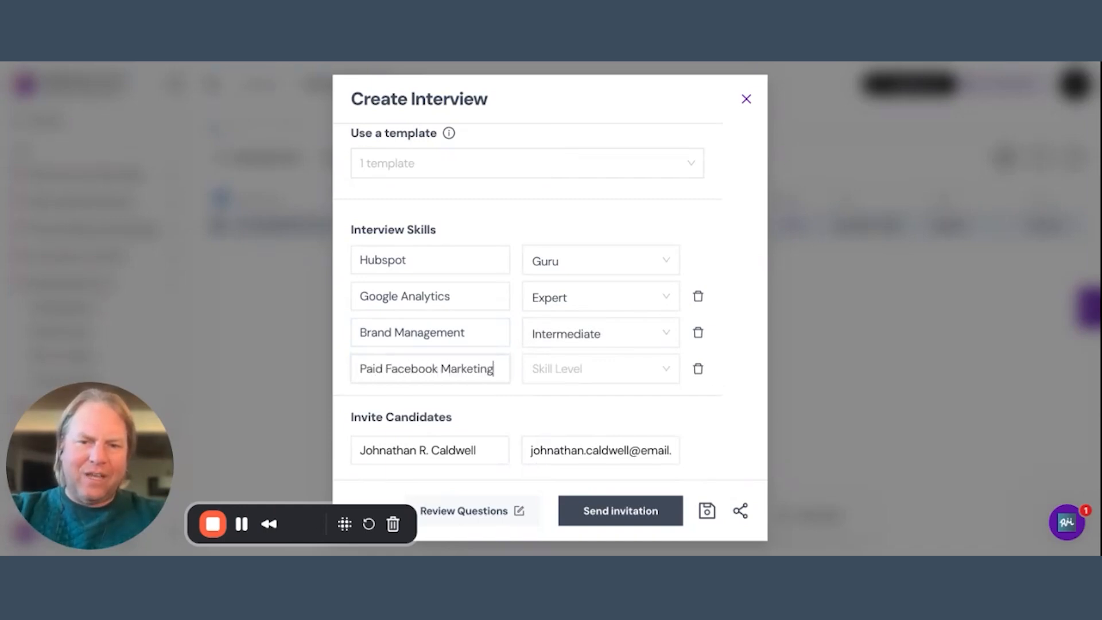
{"action": "left_click", "coordinate": [585, 371]}
{"action": "left_click", "coordinate": [576, 436]}
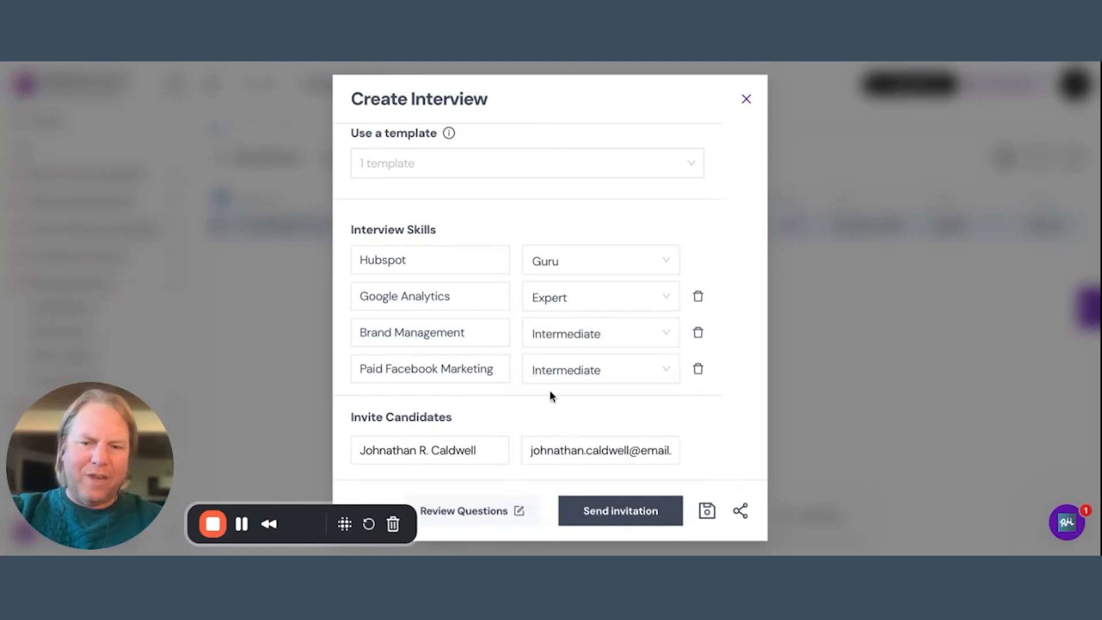
Review the interview's introductory video, coding exercise, webcam, culture add, expiry and mobile device settings.
{"action": "scroll", "coordinate": [549, 394], "scroll_direction": "down", "scroll_amount": 3}
{"action": "scroll", "coordinate": [575, 331], "scroll_direction": "down", "scroll_amount": 1}
{"action": "scroll", "coordinate": [576, 332], "scroll_direction": "down", "scroll_amount": 1}
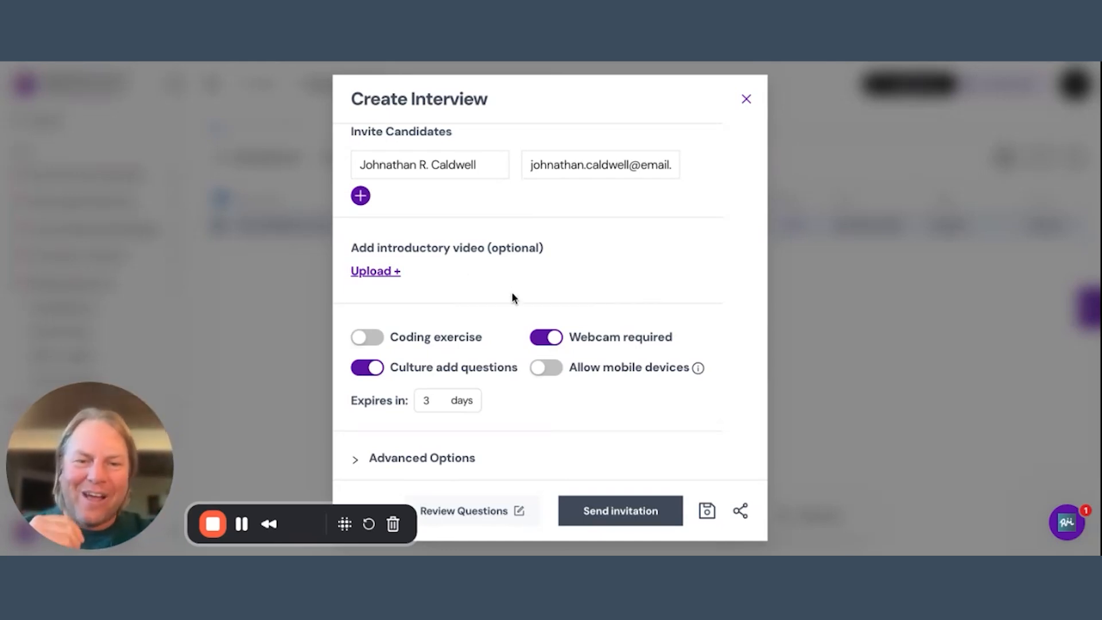
{"action": "scroll", "coordinate": [514, 290], "scroll_direction": "down", "scroll_amount": 1}
{"action": "left_click", "coordinate": [433, 388]}
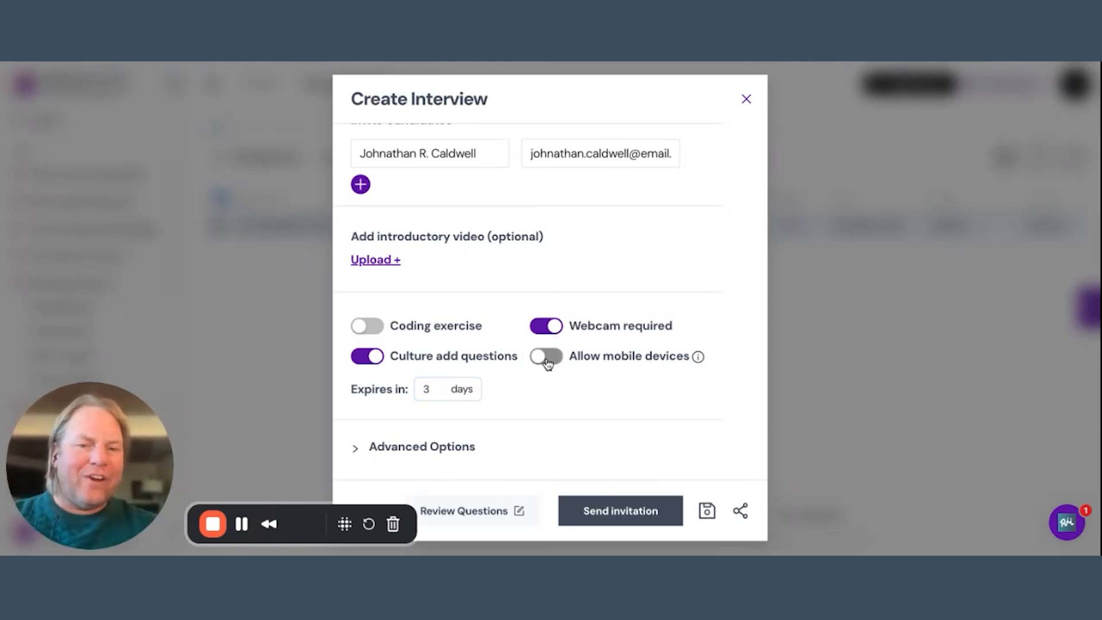
{"action": "mouse_move", "coordinate": [700, 359]}
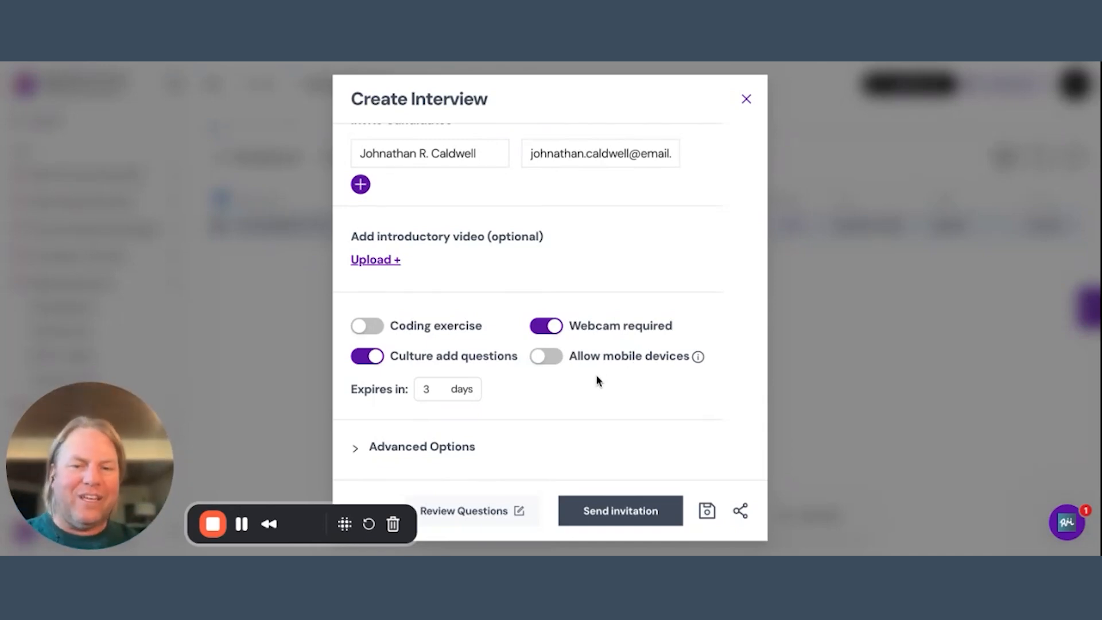
Expand the advanced options and examine the text-based answers, time per question and question generation guidance settings.
{"action": "left_click", "coordinate": [356, 448]}
{"action": "scroll", "coordinate": [515, 399], "scroll_direction": "down", "scroll_amount": 5}
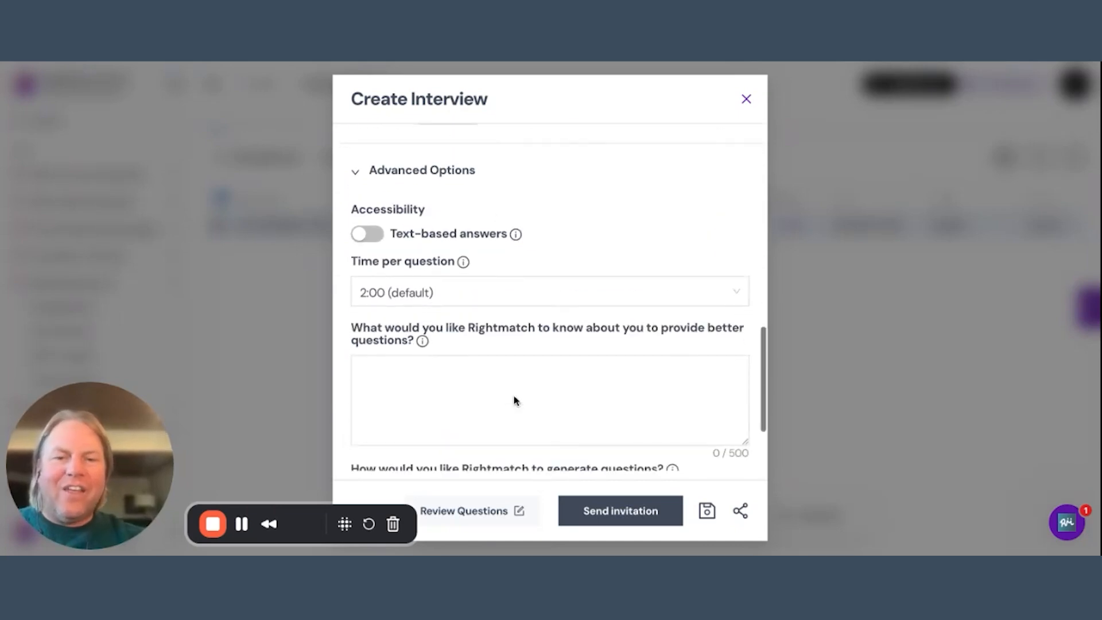
{"action": "left_click", "coordinate": [380, 234]}
{"action": "left_click", "coordinate": [380, 234]}
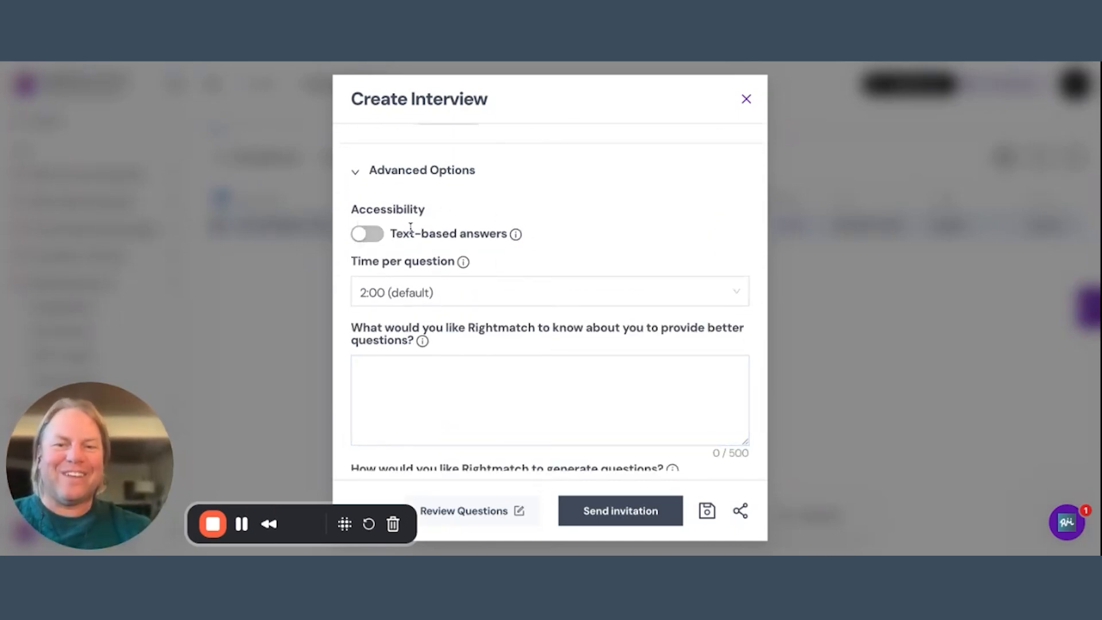
{"action": "left_click", "coordinate": [529, 298]}
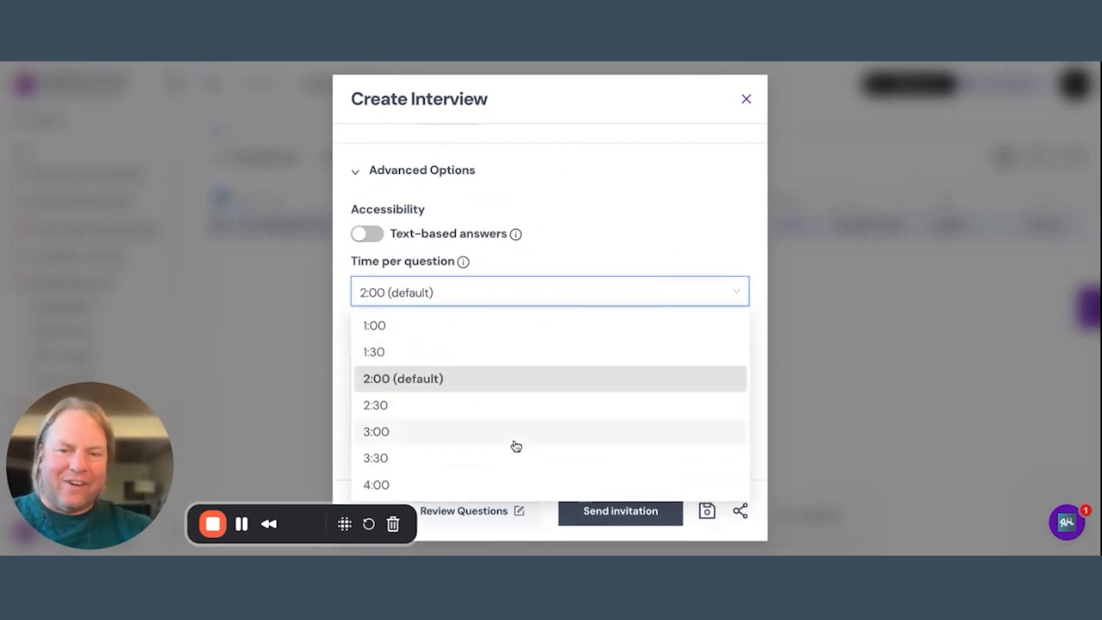
{"action": "left_click", "coordinate": [571, 221]}
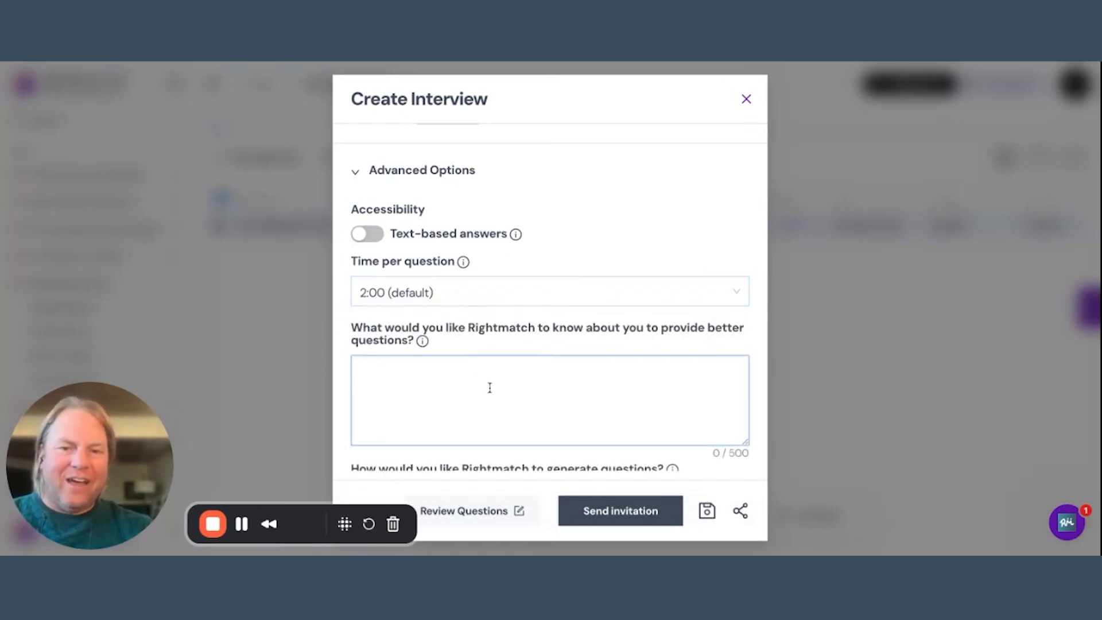
{"action": "scroll", "coordinate": [490, 388], "scroll_direction": "down", "scroll_amount": 2}
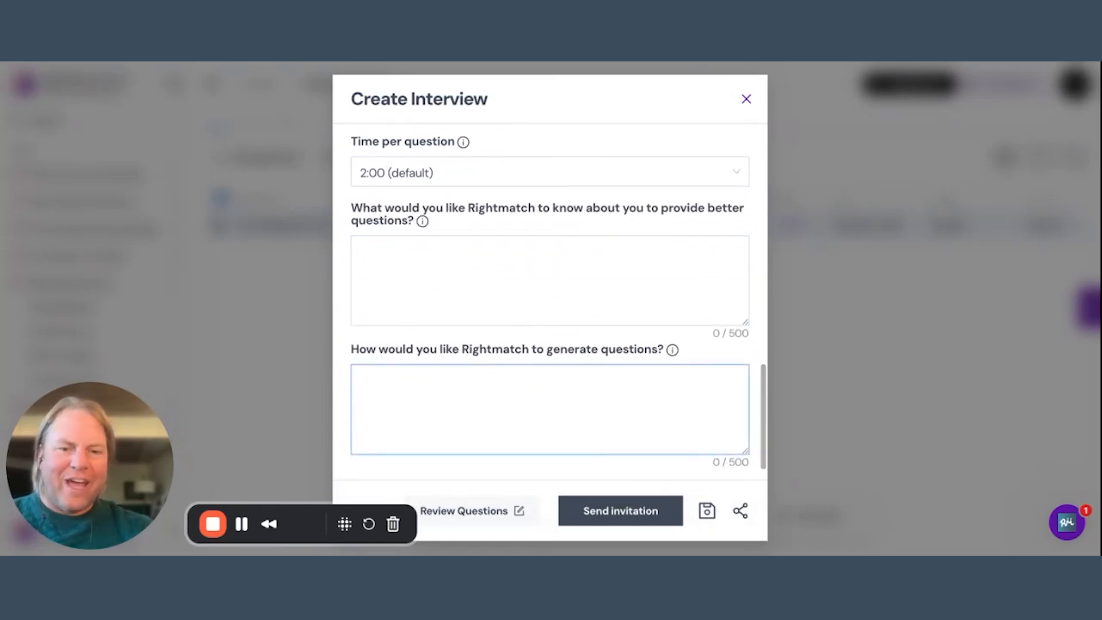
Review the Marketing Director interview form from its skills to its advanced settings and check which saved templates are available.
{"action": "scroll", "coordinate": [490, 388], "scroll_direction": "up", "scroll_amount": 9}
{"action": "scroll", "coordinate": [489, 387], "scroll_direction": "down", "scroll_amount": 9}
{"action": "scroll", "coordinate": [449, 374], "scroll_direction": "down", "scroll_amount": 1}
{"action": "scroll", "coordinate": [558, 265], "scroll_direction": "up", "scroll_amount": 8}
{"action": "scroll", "coordinate": [558, 265], "scroll_direction": "up", "scroll_amount": 2}
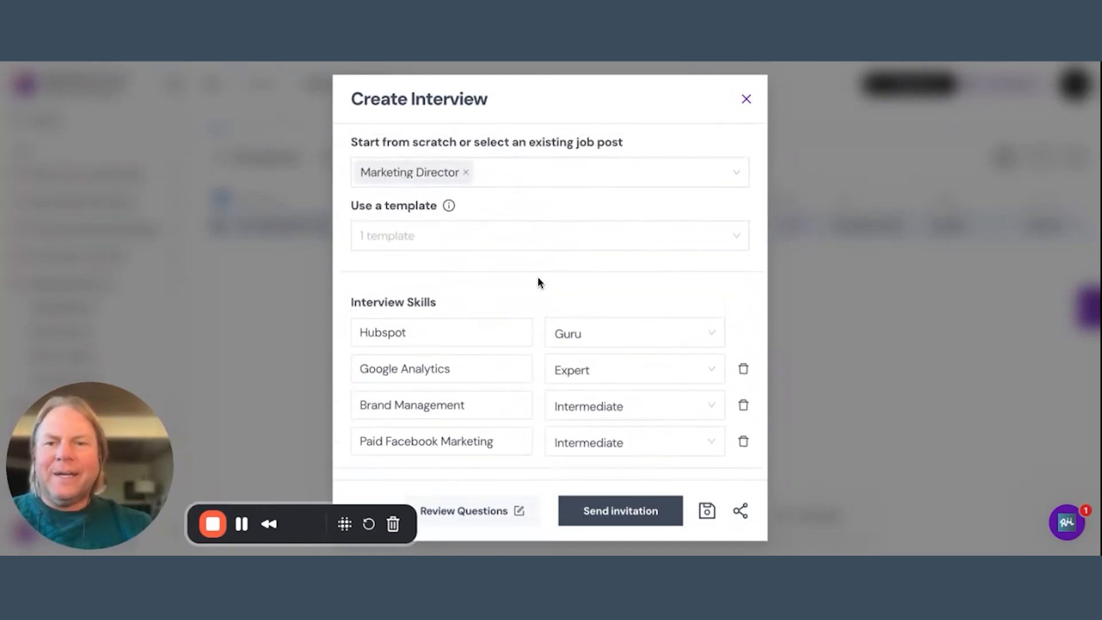
{"action": "scroll", "coordinate": [522, 291], "scroll_direction": "down", "scroll_amount": 2}
{"action": "scroll", "coordinate": [520, 287], "scroll_direction": "up", "scroll_amount": 3}
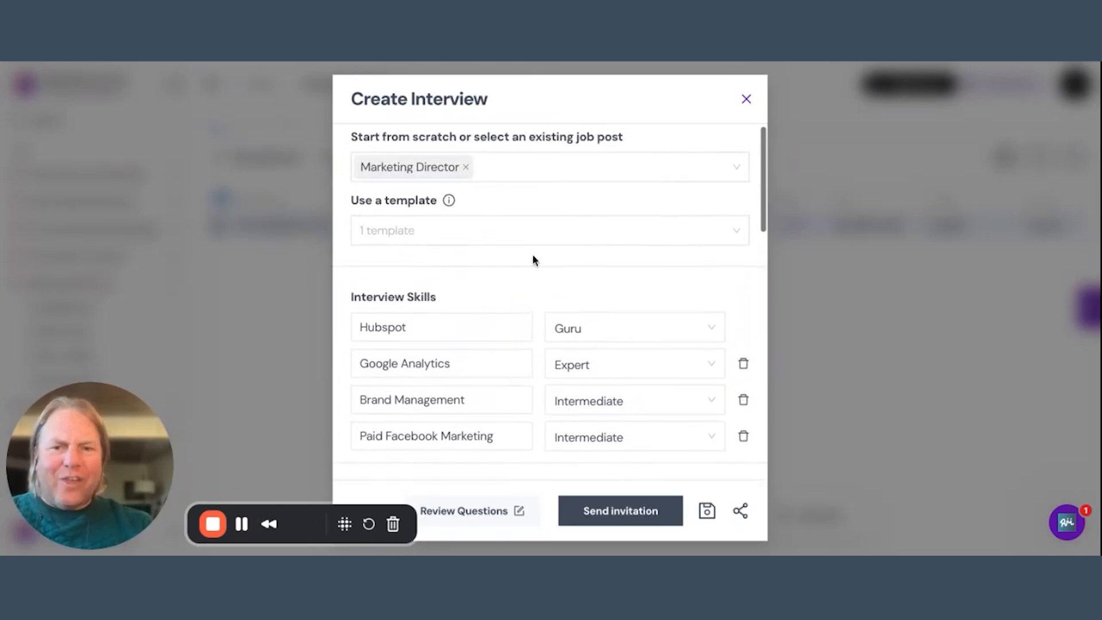
{"action": "left_click", "coordinate": [523, 231]}
{"action": "left_click", "coordinate": [529, 202]}
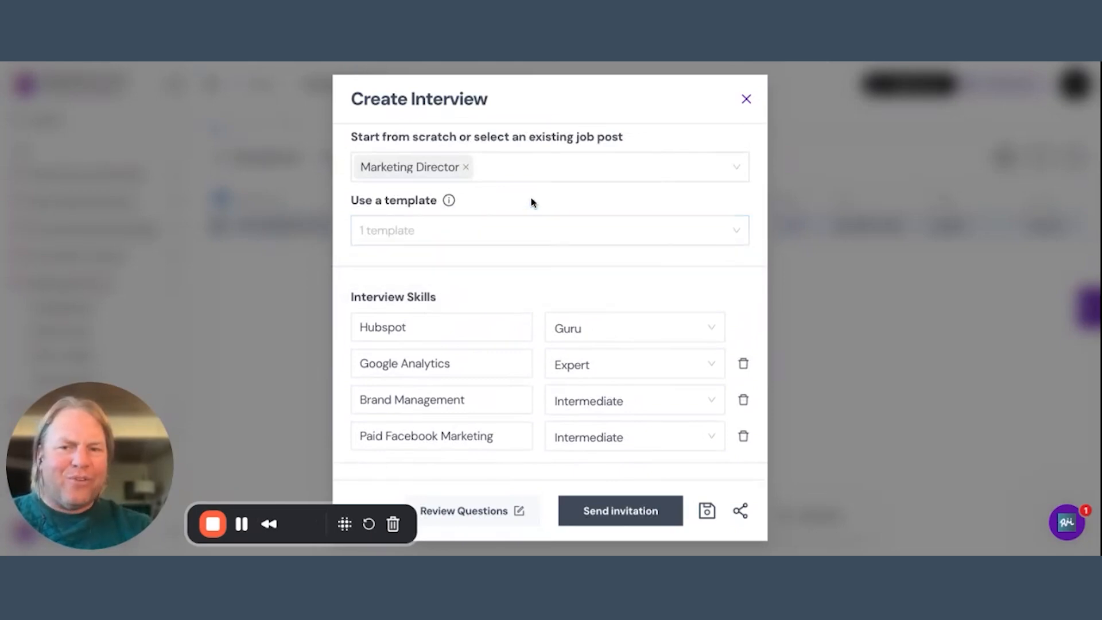
{"action": "left_click", "coordinate": [504, 238]}
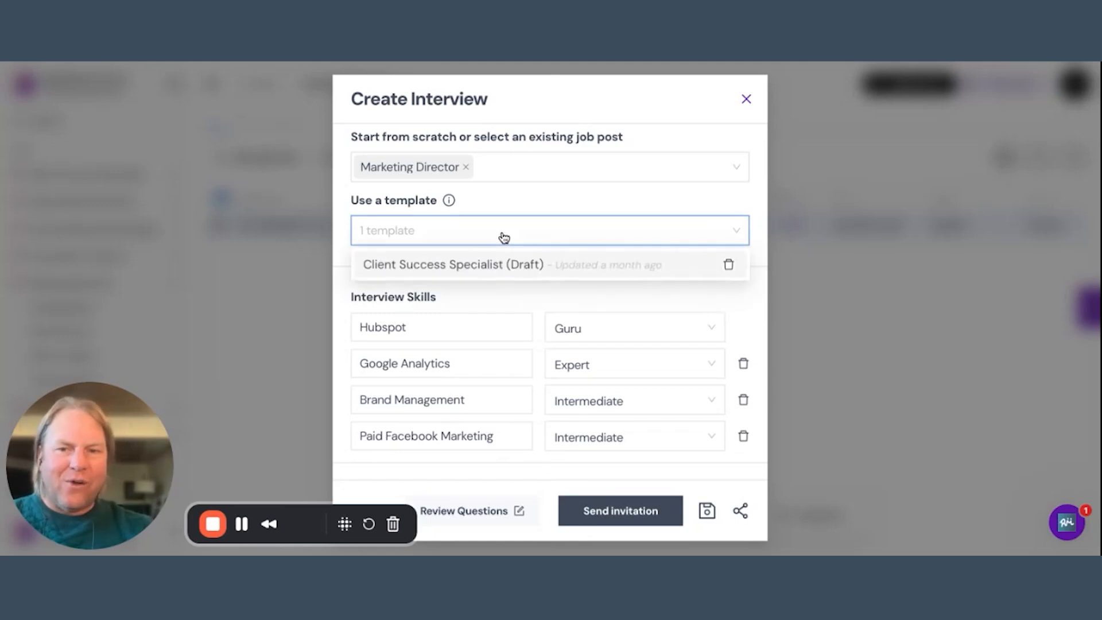
{"action": "left_click", "coordinate": [506, 195]}
Generate the interview questions from the completed form and read through the resulting list.
{"action": "scroll", "coordinate": [539, 302], "scroll_direction": "down", "scroll_amount": 3}
{"action": "scroll", "coordinate": [538, 302], "scroll_direction": "down", "scroll_amount": 5}
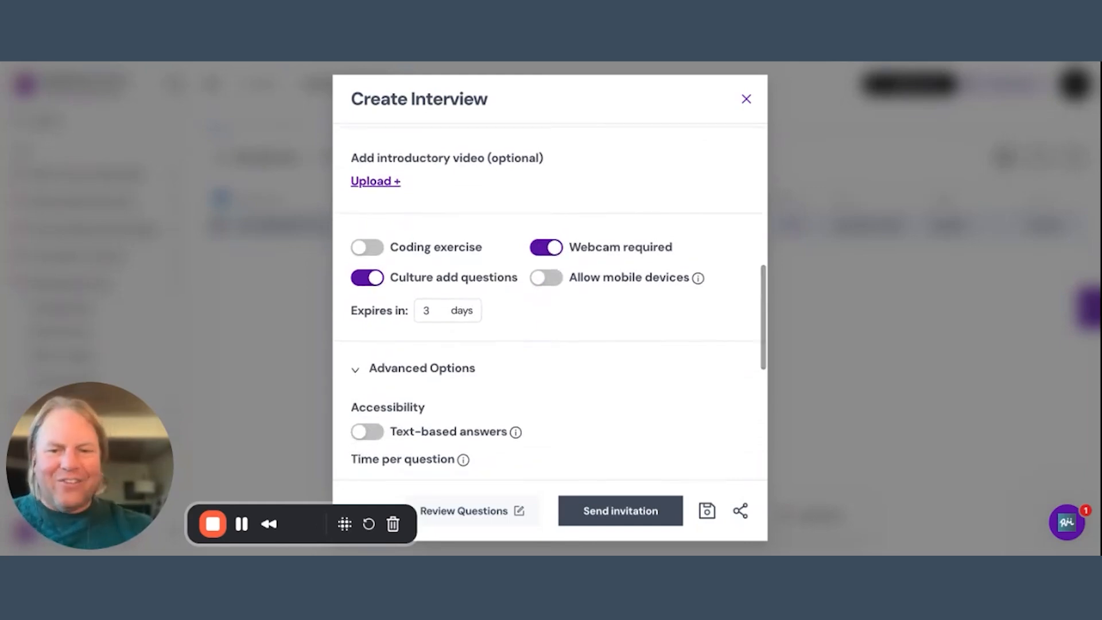
{"action": "scroll", "coordinate": [591, 312], "scroll_direction": "up", "scroll_amount": 8}
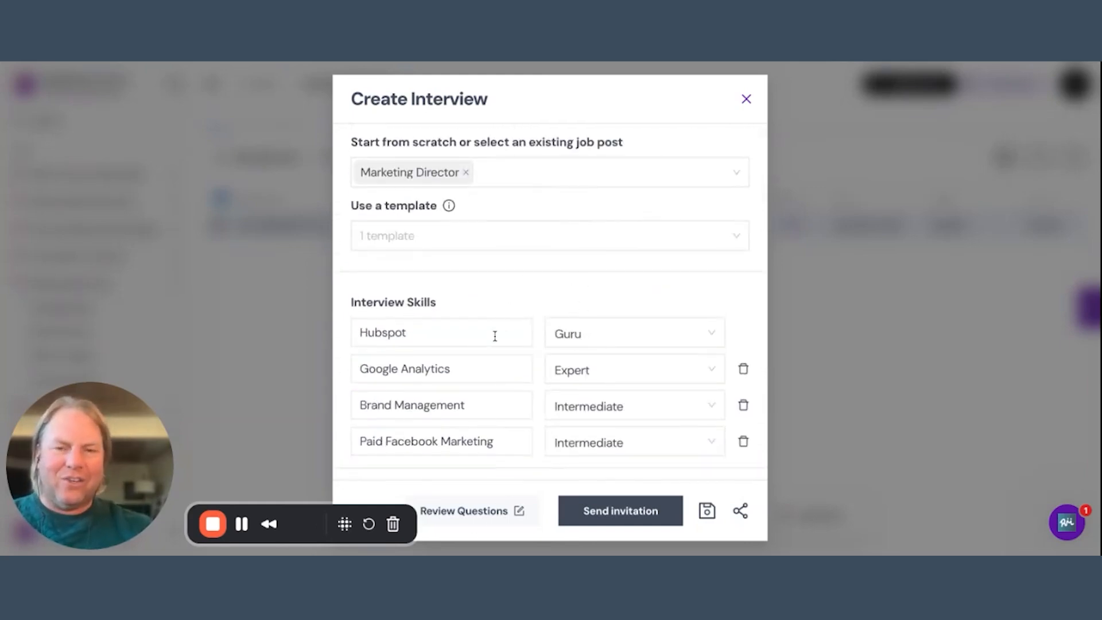
{"action": "left_click", "coordinate": [483, 511]}
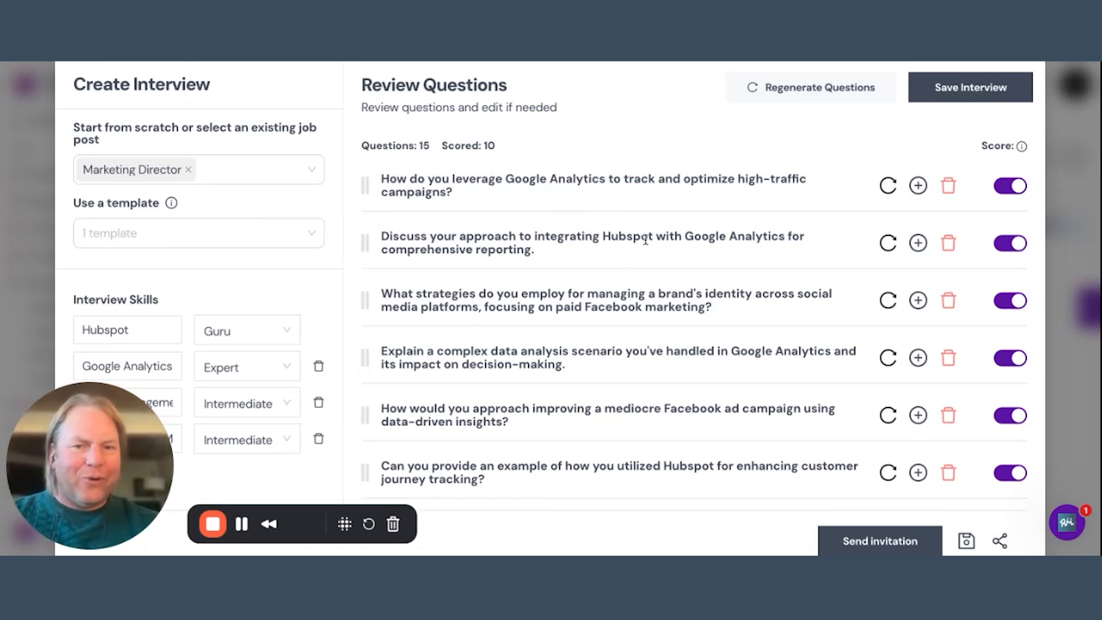
{"action": "left_click_drag", "start_coordinate": [506, 179], "coordinate": [599, 180]}
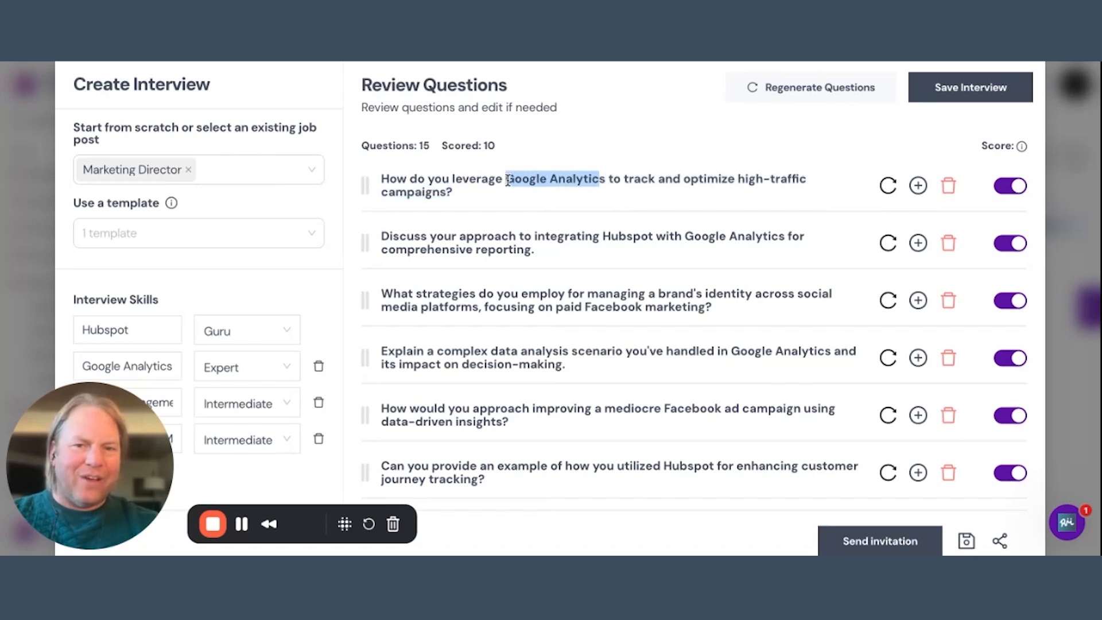
{"action": "left_click", "coordinate": [615, 244]}
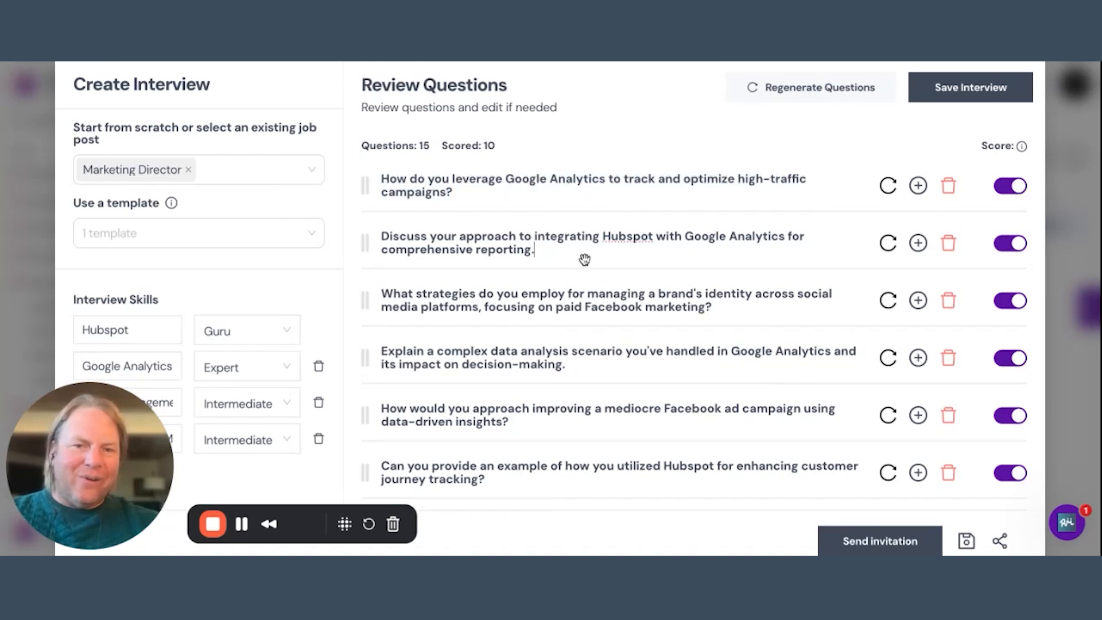
{"action": "scroll", "coordinate": [682, 295], "scroll_direction": "down", "scroll_amount": 1}
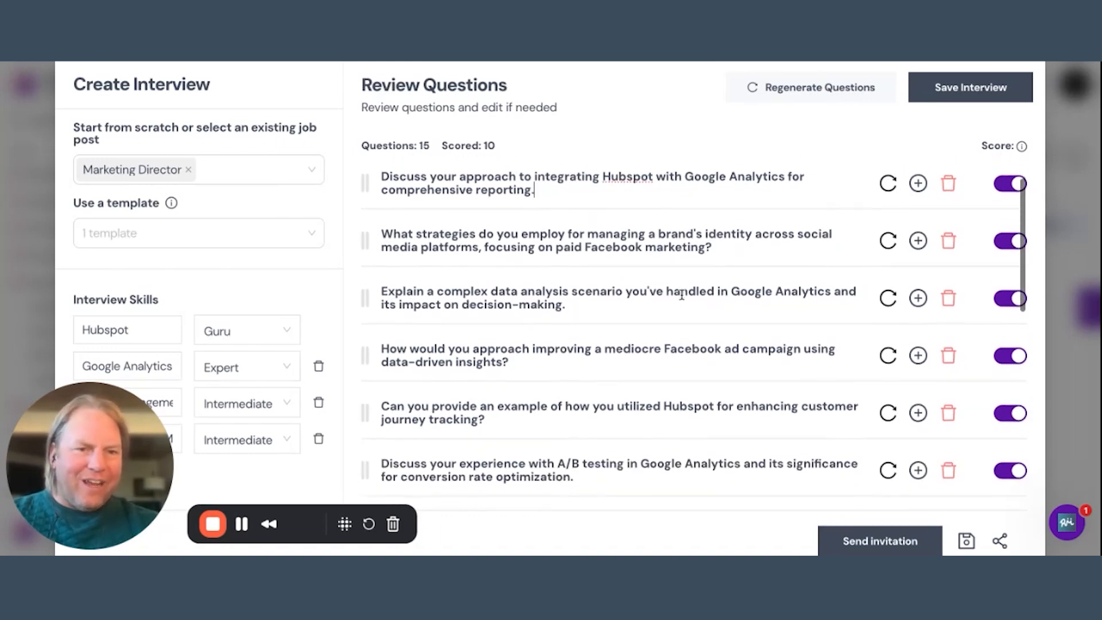
{"action": "scroll", "coordinate": [682, 295], "scroll_direction": "up", "scroll_amount": 1}
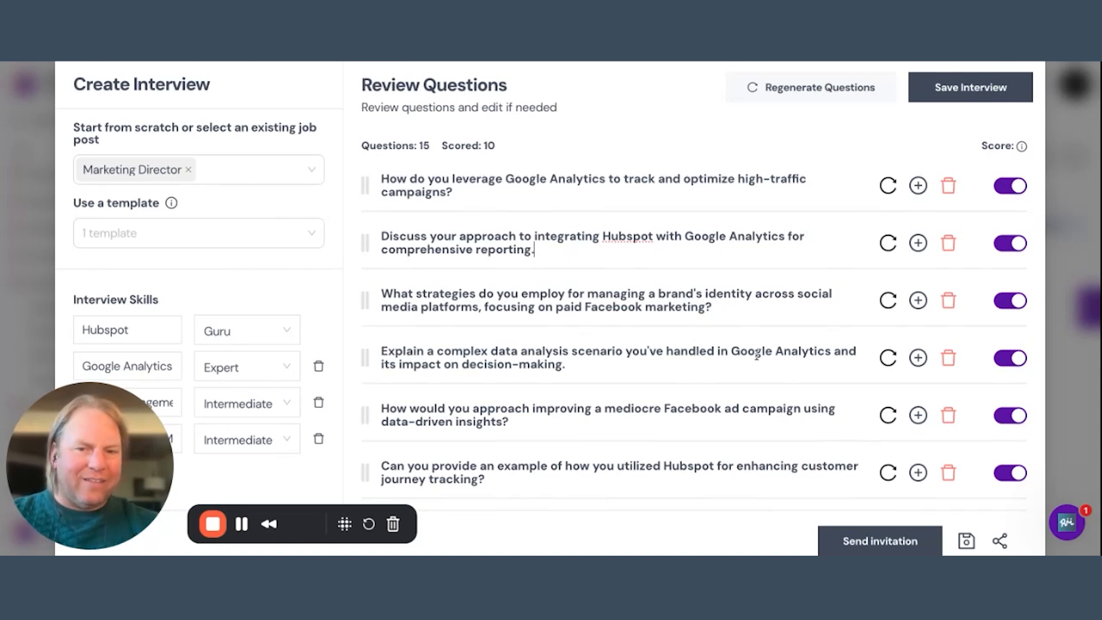
Delete six scored questions, starting with the mediocre Facebook ad campaign one, and check the remaining list.
{"action": "left_click", "coordinate": [949, 416]}
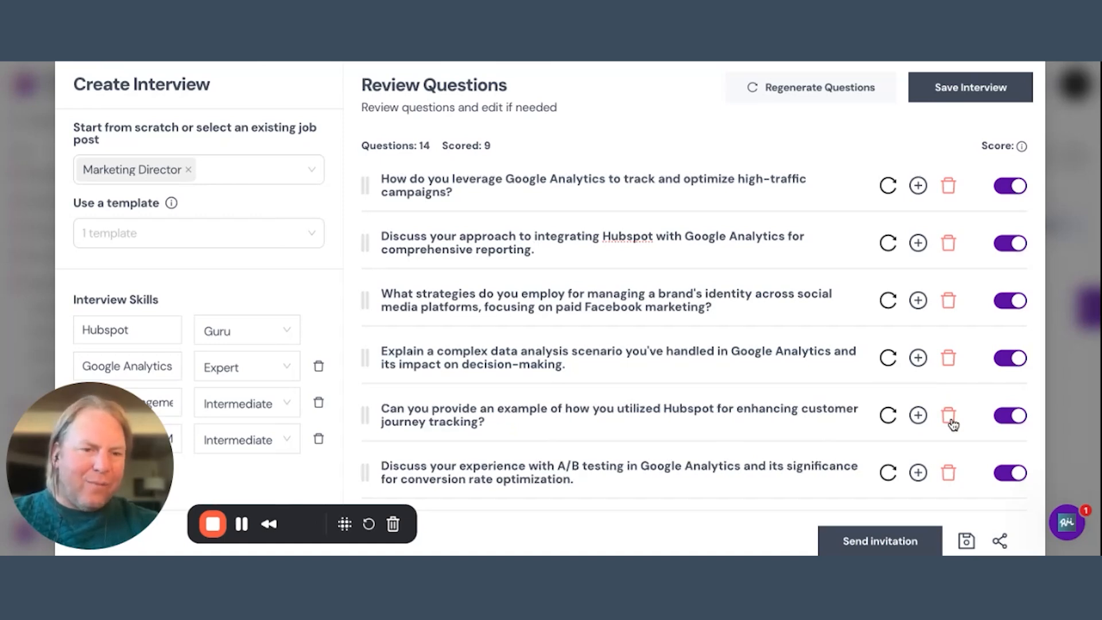
{"action": "left_click", "coordinate": [949, 416]}
{"action": "left_click", "coordinate": [949, 415]}
{"action": "left_click", "coordinate": [949, 416]}
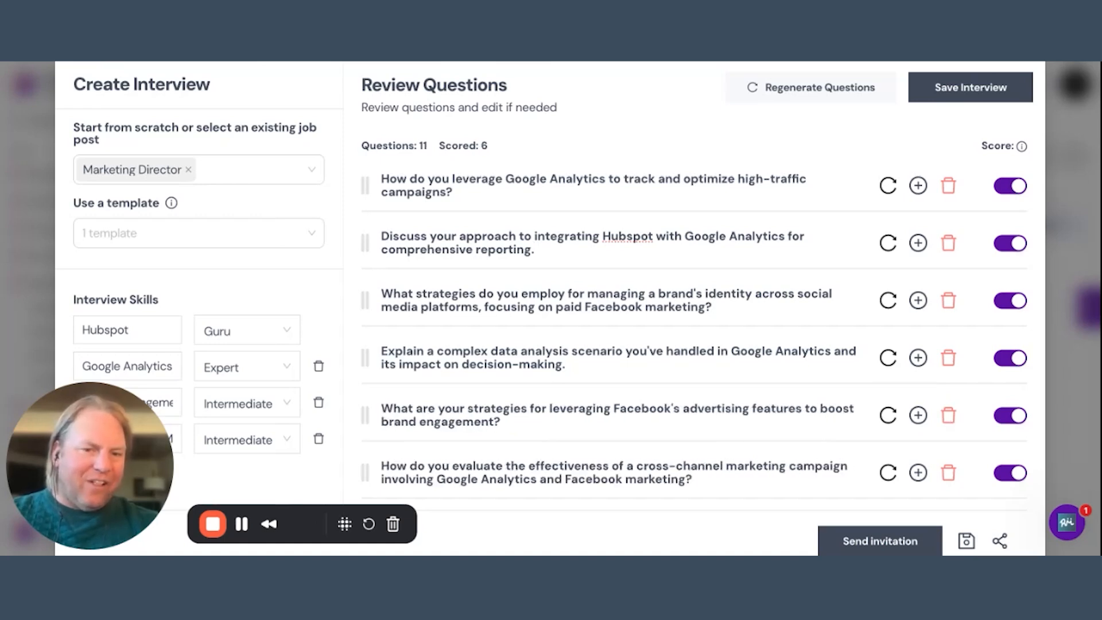
{"action": "left_click", "coordinate": [949, 416]}
{"action": "left_click", "coordinate": [949, 416]}
{"action": "scroll", "coordinate": [949, 416], "scroll_direction": "down", "scroll_amount": 3}
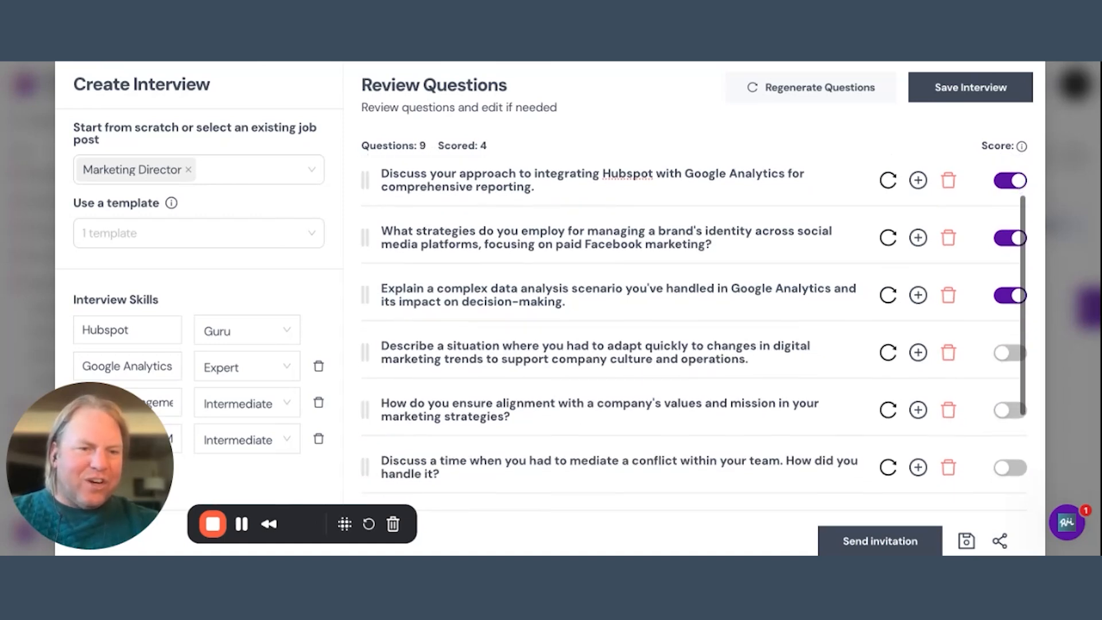
{"action": "scroll", "coordinate": [949, 416], "scroll_direction": "up", "scroll_amount": 3}
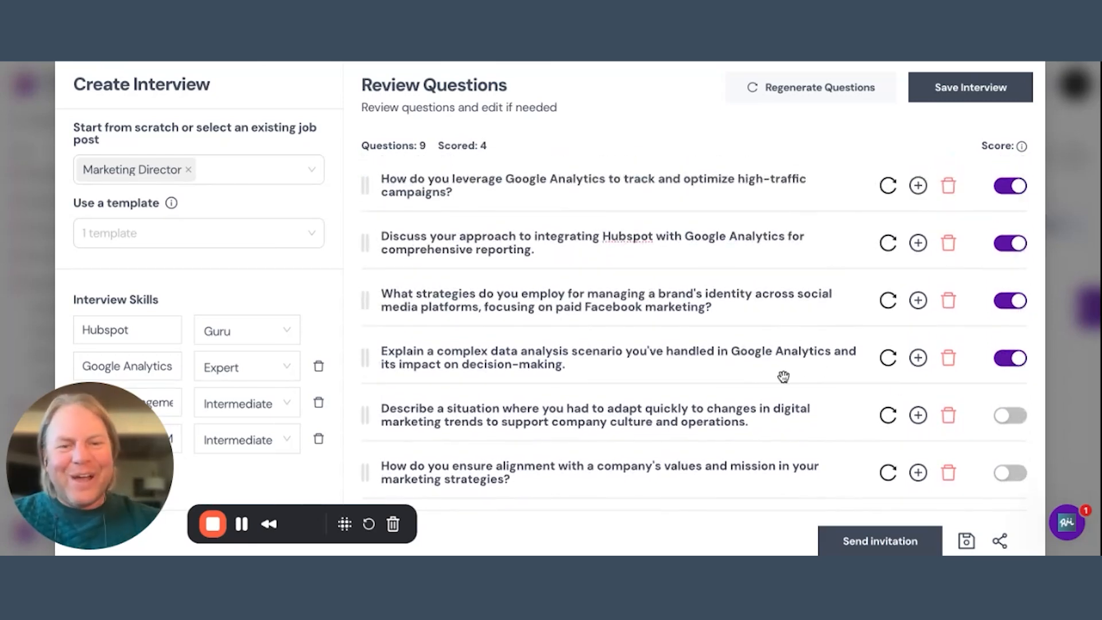
{"action": "scroll", "coordinate": [784, 377], "scroll_direction": "down", "scroll_amount": 3}
{"action": "scroll", "coordinate": [850, 330], "scroll_direction": "up", "scroll_amount": 3}
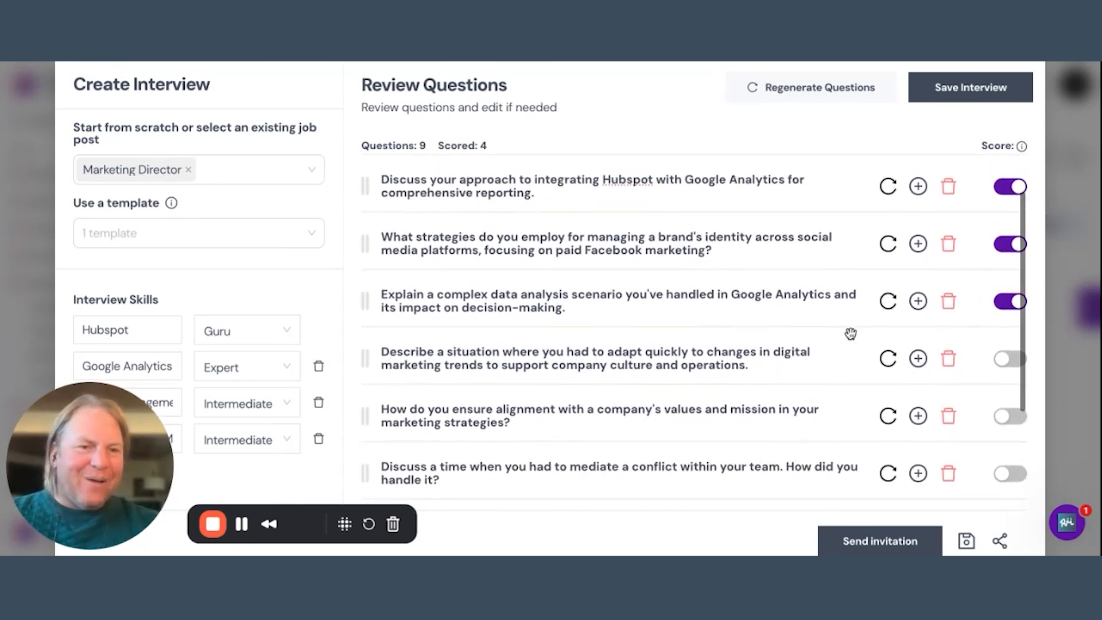
Regenerate the first interview question about leveraging Google Analytics.
{"action": "left_click", "coordinate": [888, 191]}
{"action": "scroll", "coordinate": [905, 248], "scroll_direction": "down", "scroll_amount": 1}
{"action": "scroll", "coordinate": [905, 248], "scroll_direction": "up", "scroll_amount": 1}
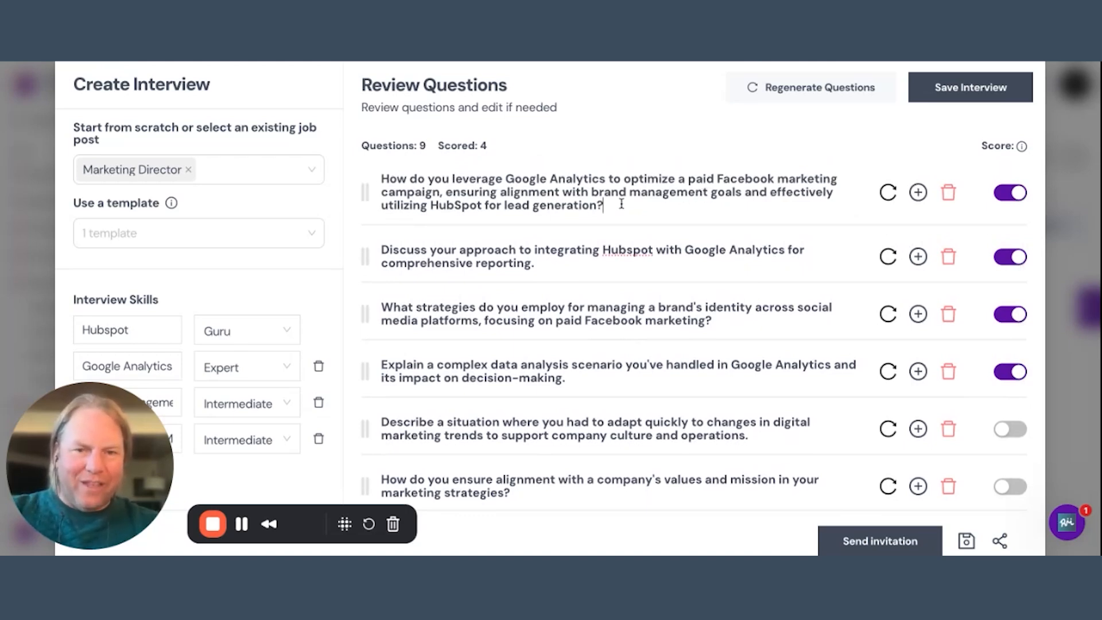
Try appending "Make an edit just by typing here" to the first question and remove that text again.
{"action": "left_click_drag", "start_coordinate": [621, 204], "coordinate": [502, 205]}
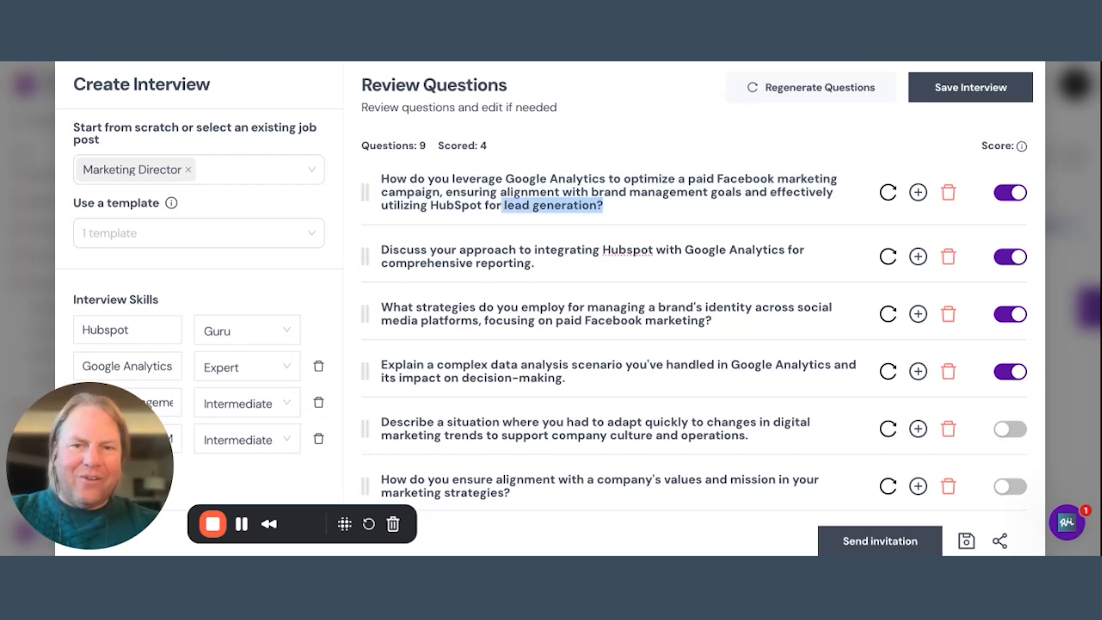
{"action": "left_click", "coordinate": [610, 214]}
{"action": "type", "text": "Make an edit just"}
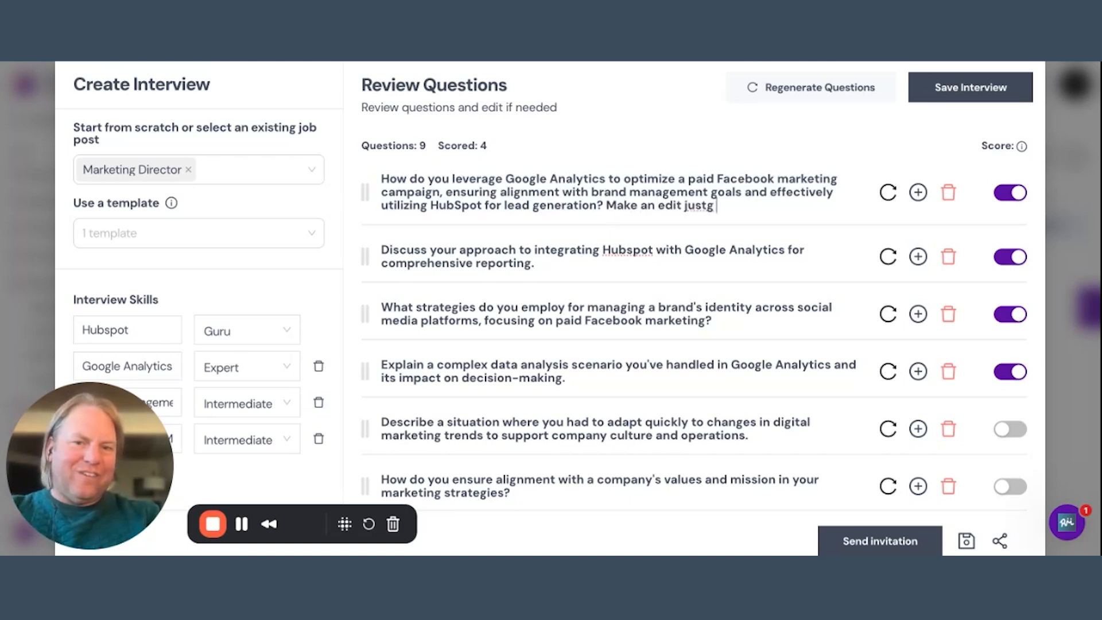
{"action": "type", "text": " by typing here"}
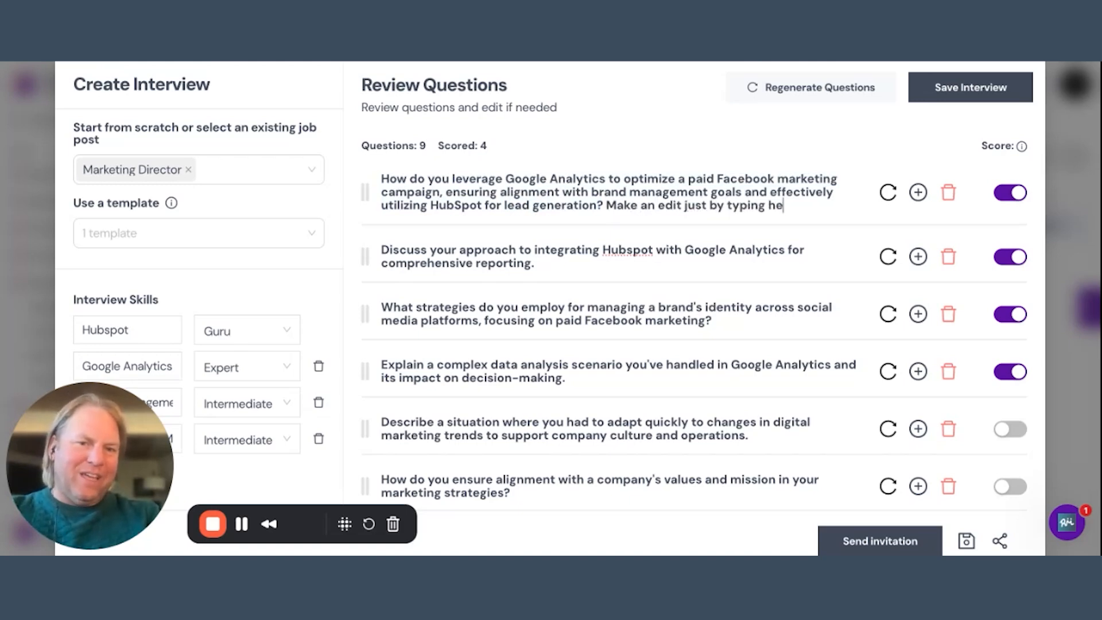
{"action": "key", "text": "ctrl+shift+Left"}
{"action": "key", "text": "ctrl+shift+Left"}
{"action": "key", "text": "ctrl+shift+Left"}
{"action": "key", "text": "ctrl+shift+Left"}
{"action": "key", "text": "ctrl+shift+Left"}
{"action": "key", "text": "ctrl+shift+Left"}
{"action": "key", "text": "ctrl+shift+Left"}
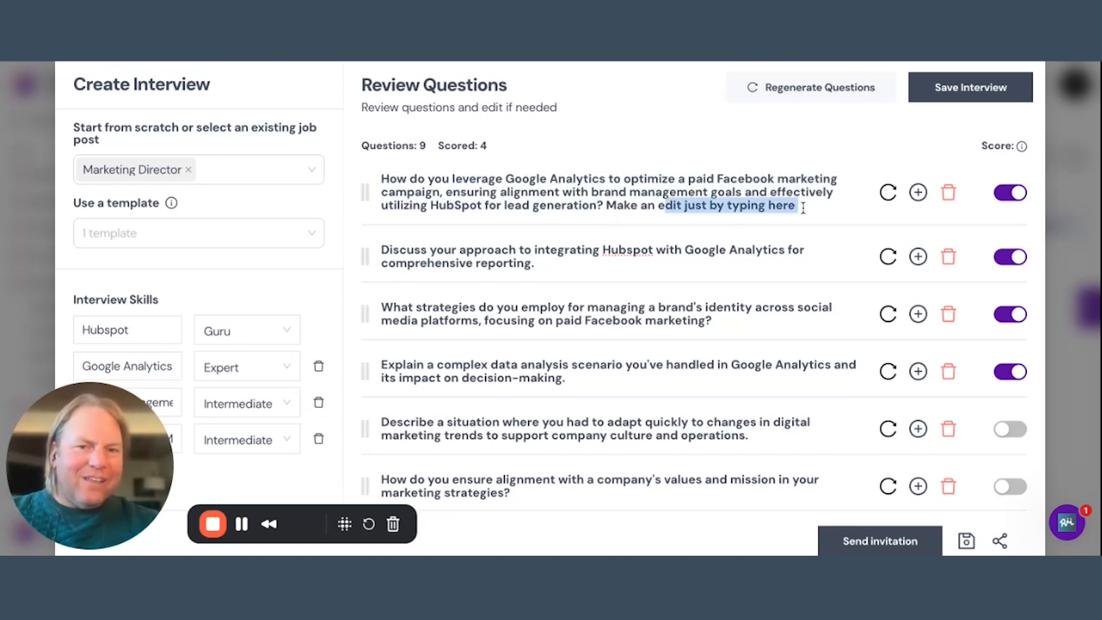
{"action": "key", "text": "BackSpace"}
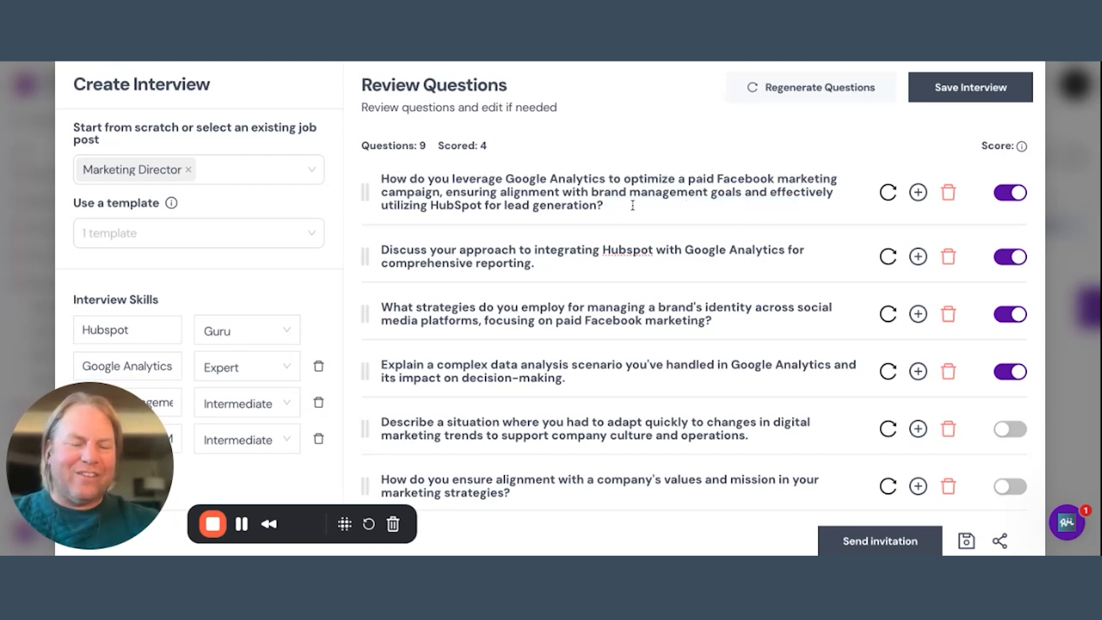
Try the follow-up question and exercise options on the first question, leaving both turned off.
{"action": "left_click", "coordinate": [918, 195]}
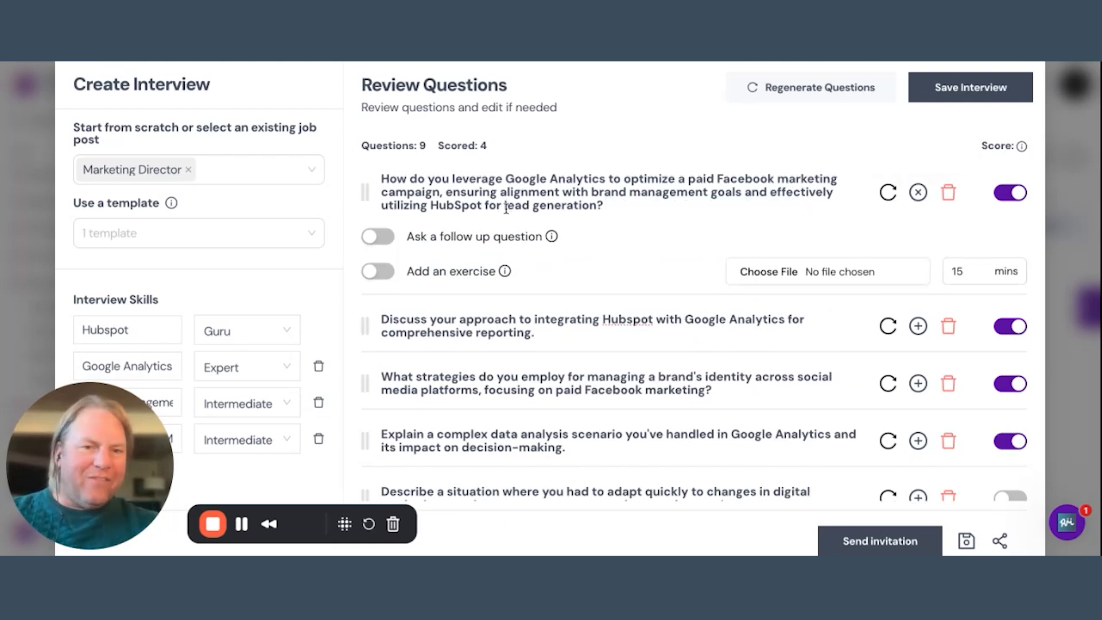
{"action": "left_click", "coordinate": [379, 240]}
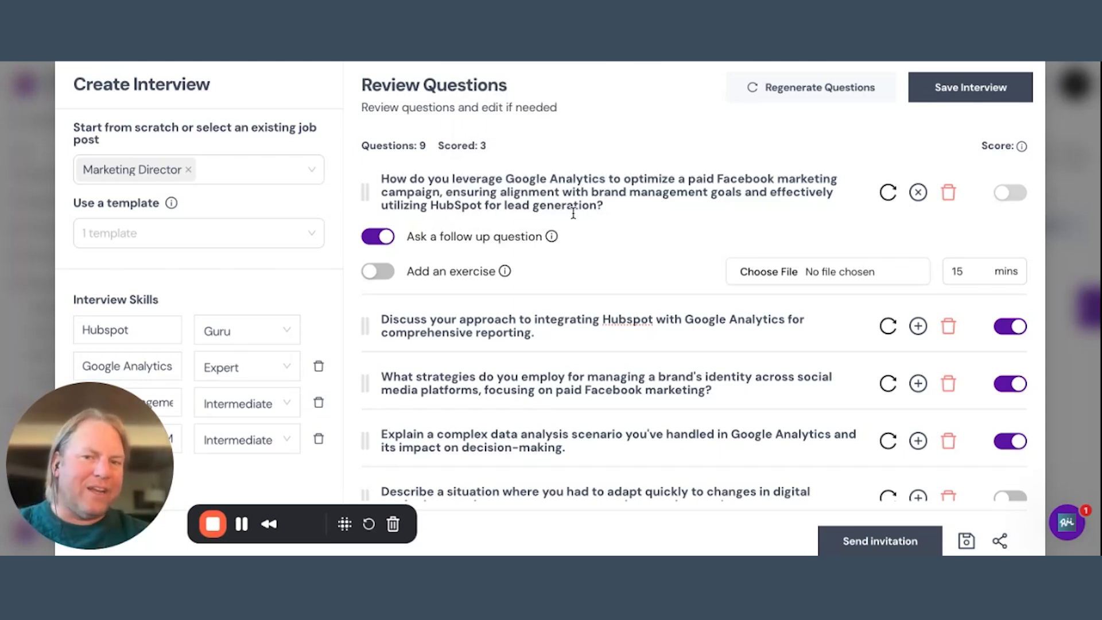
{"action": "left_click", "coordinate": [376, 274]}
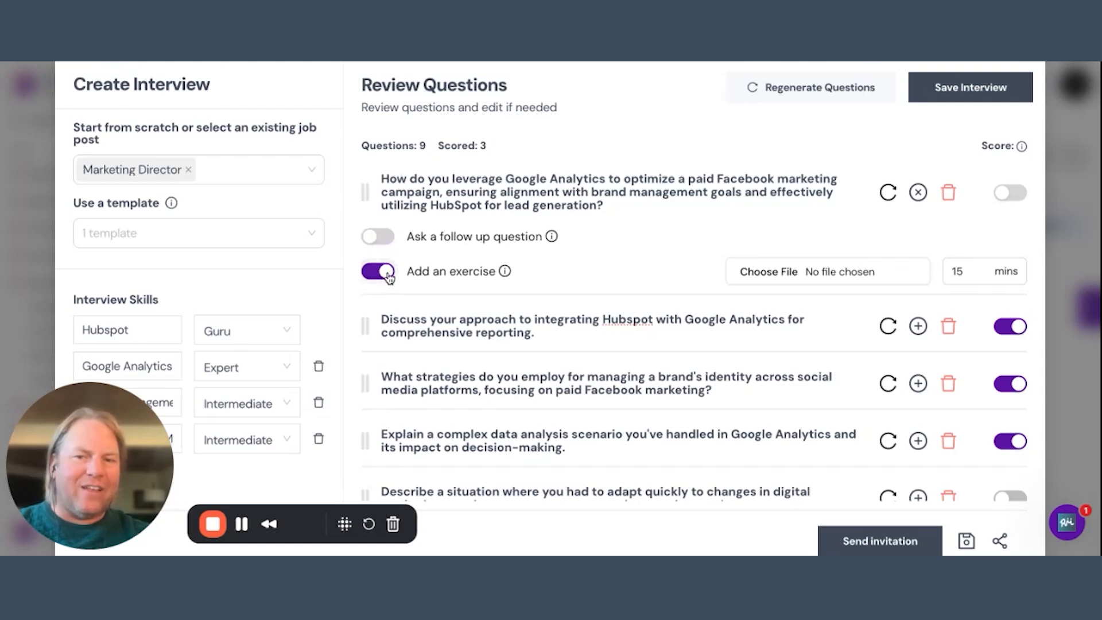
{"action": "left_click", "coordinate": [388, 278]}
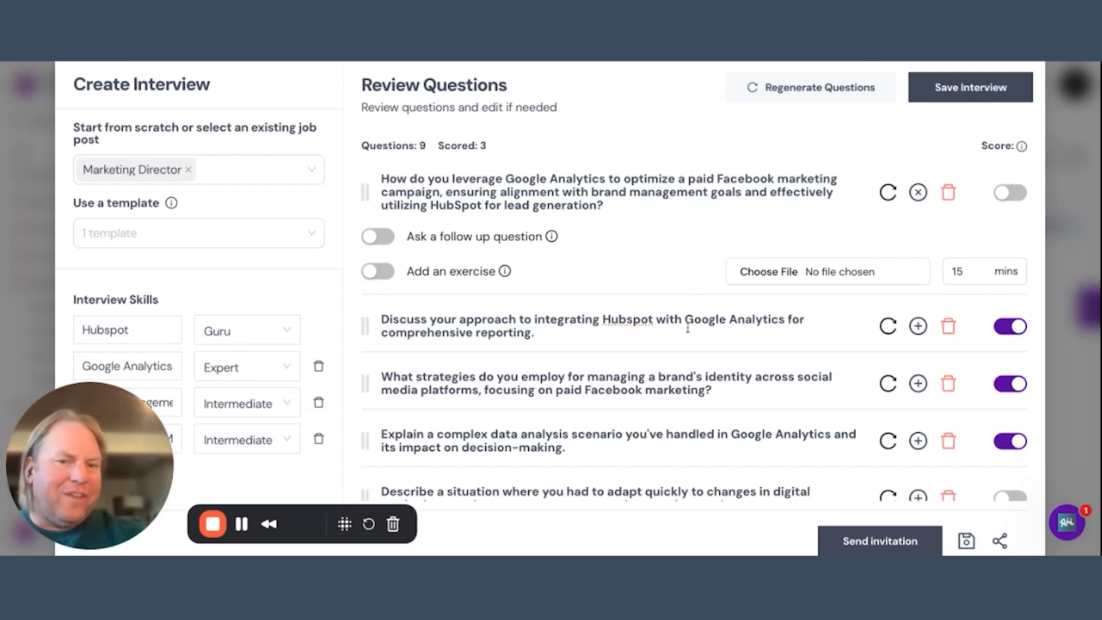
Delete all culture questions except the one on adapting to digital marketing trends, and add a new blank question.
{"action": "scroll", "coordinate": [684, 327], "scroll_direction": "down", "scroll_amount": 4}
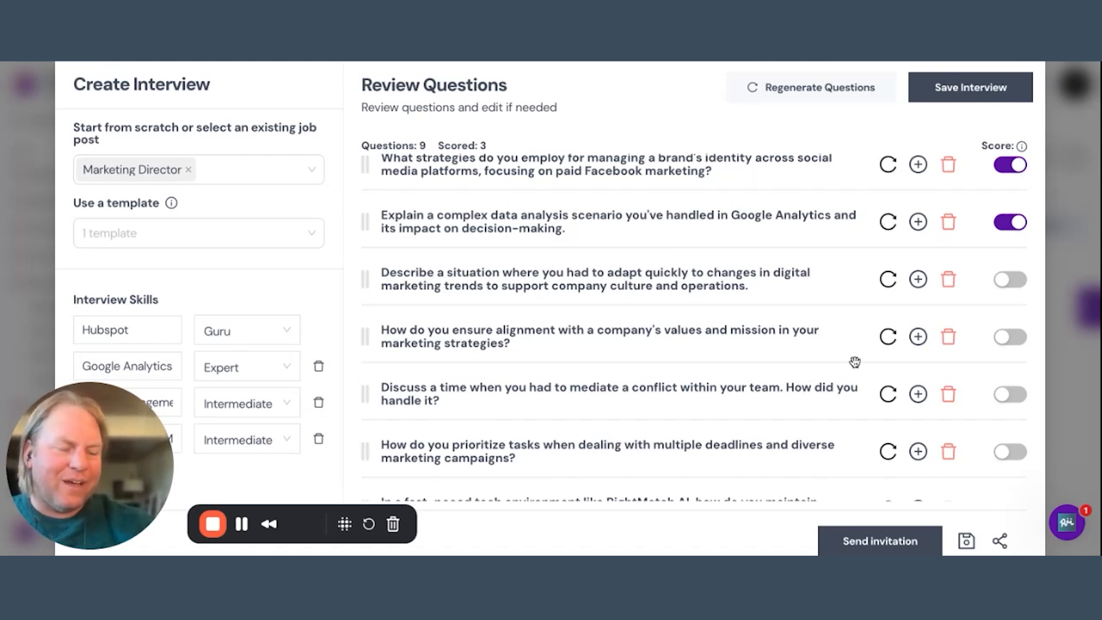
{"action": "left_click", "coordinate": [950, 337]}
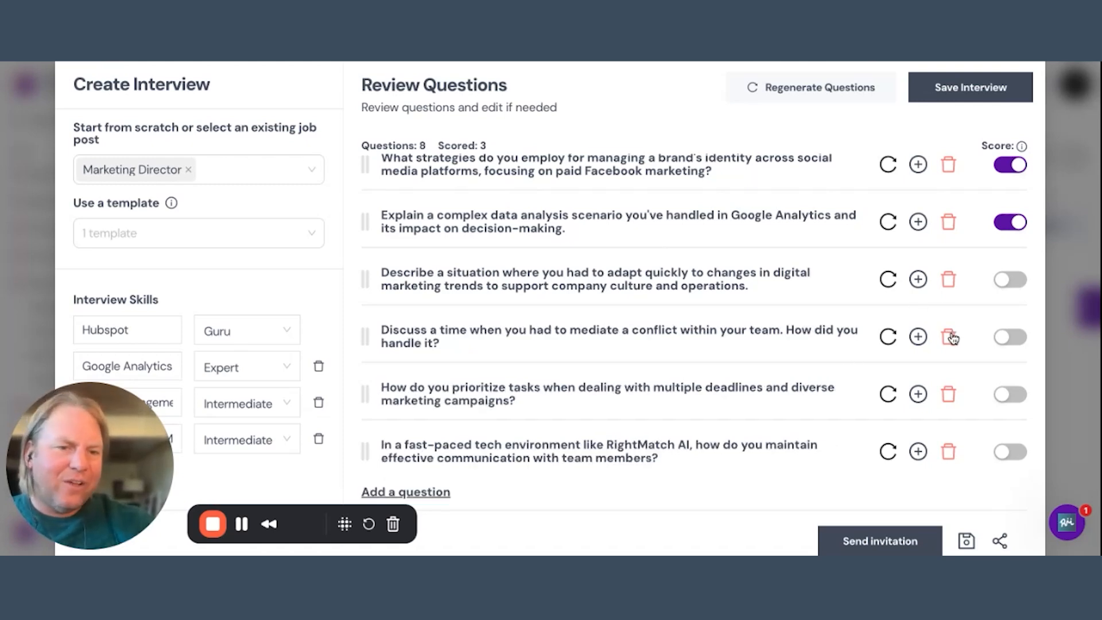
{"action": "left_click", "coordinate": [950, 338]}
{"action": "left_click", "coordinate": [952, 394]}
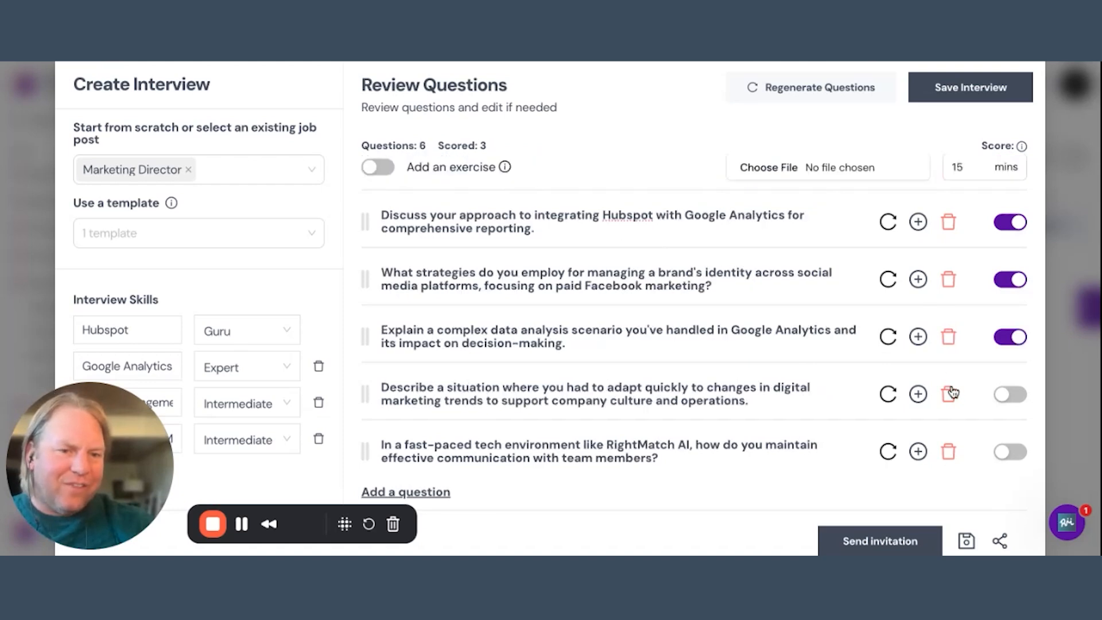
{"action": "left_click", "coordinate": [948, 453]}
{"action": "scroll", "coordinate": [866, 297], "scroll_direction": "up", "scroll_amount": 1}
{"action": "scroll", "coordinate": [863, 295], "scroll_direction": "down", "scroll_amount": 1}
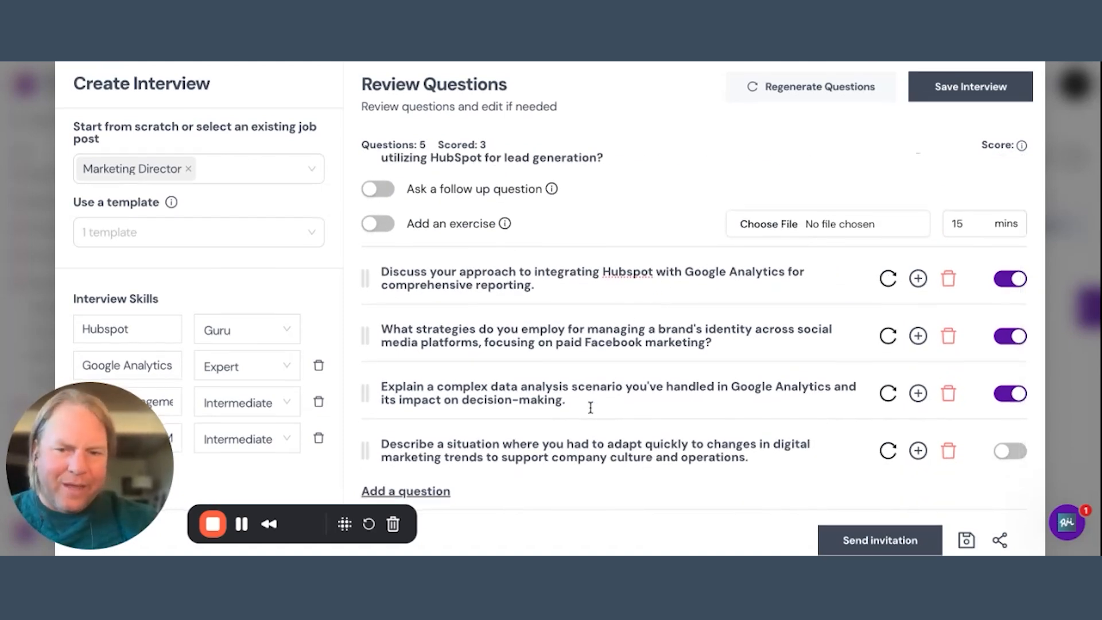
{"action": "scroll", "coordinate": [586, 402], "scroll_direction": "down", "scroll_amount": 1}
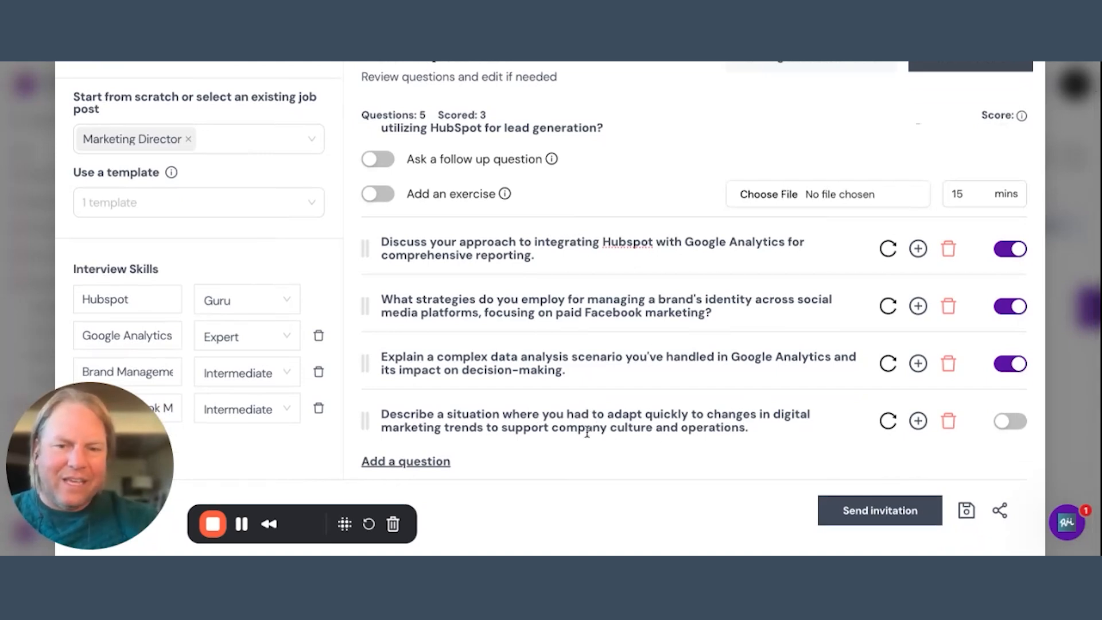
{"action": "left_click", "coordinate": [416, 463]}
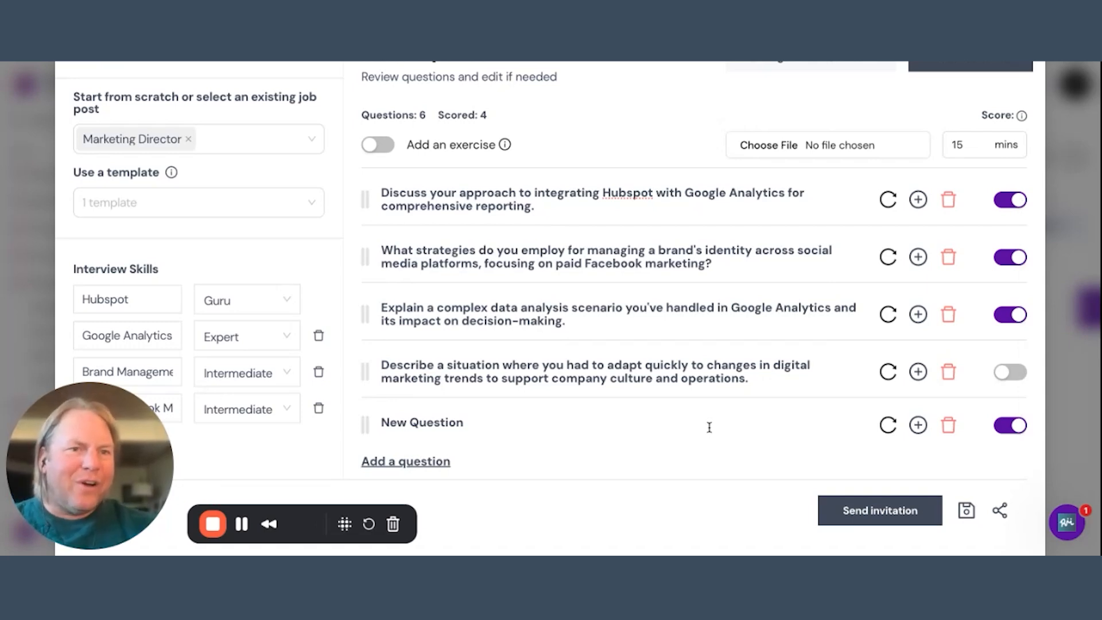
Open the invitation to edit the interview and fill in the hiring manager's e-mail address.
{"action": "left_click", "coordinate": [1002, 511]}
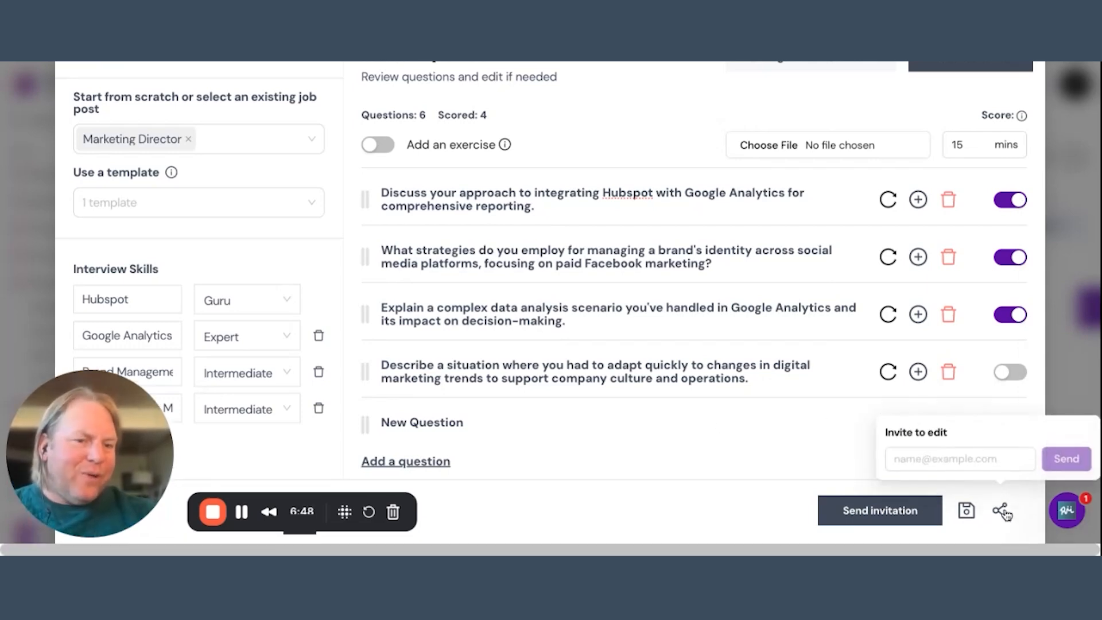
{"action": "left_click", "coordinate": [938, 457]}
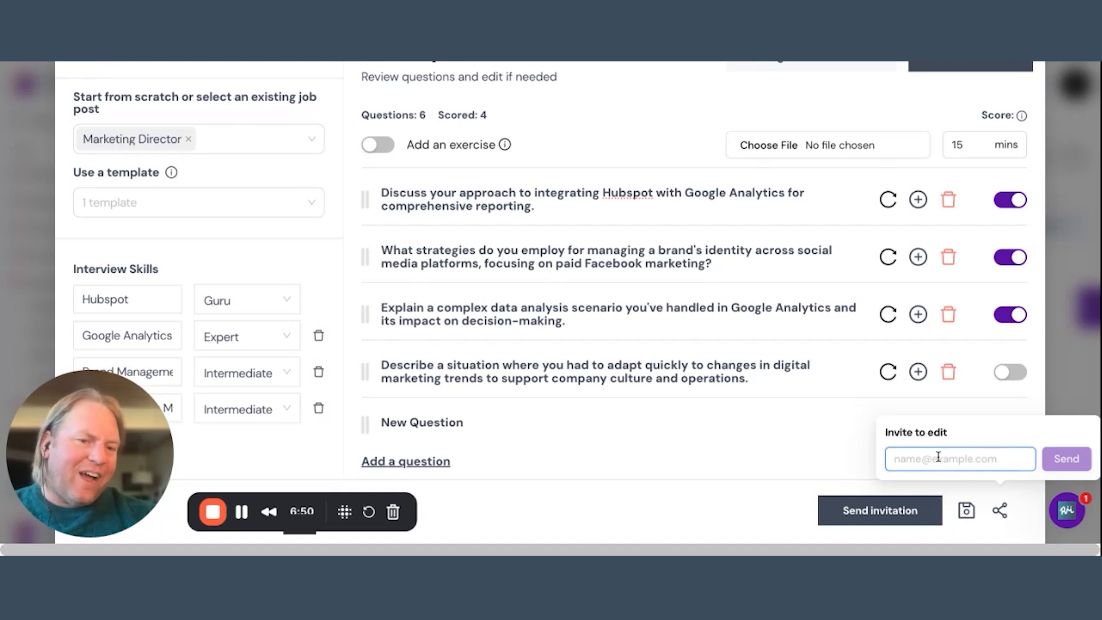
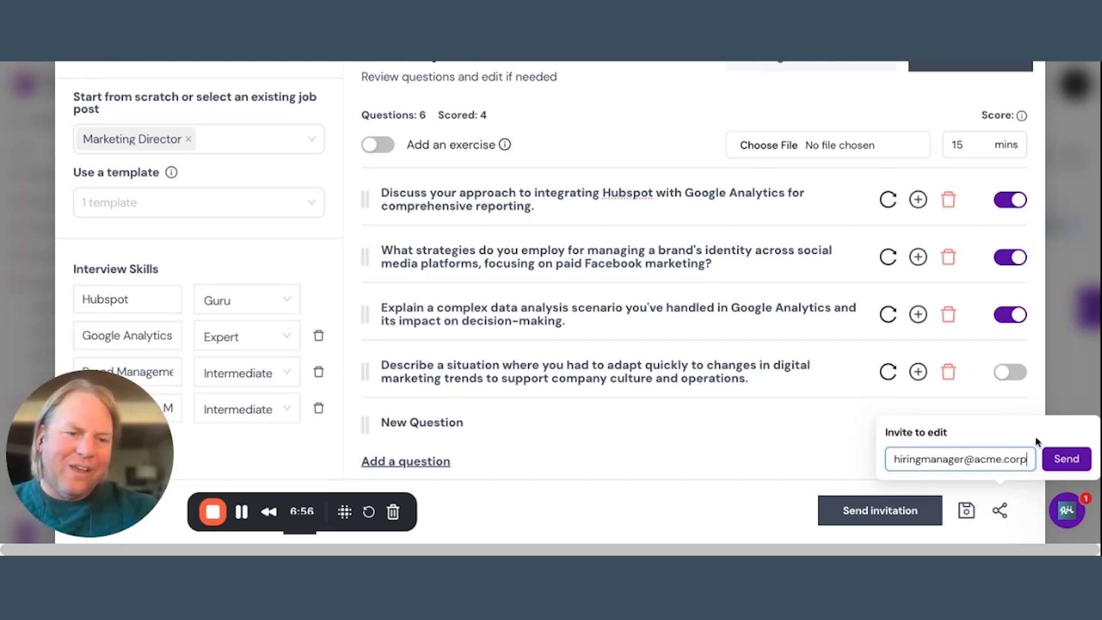
Send the hiring manager the invitation to edit the interview.
{"action": "left_click", "coordinate": [1067, 459]}
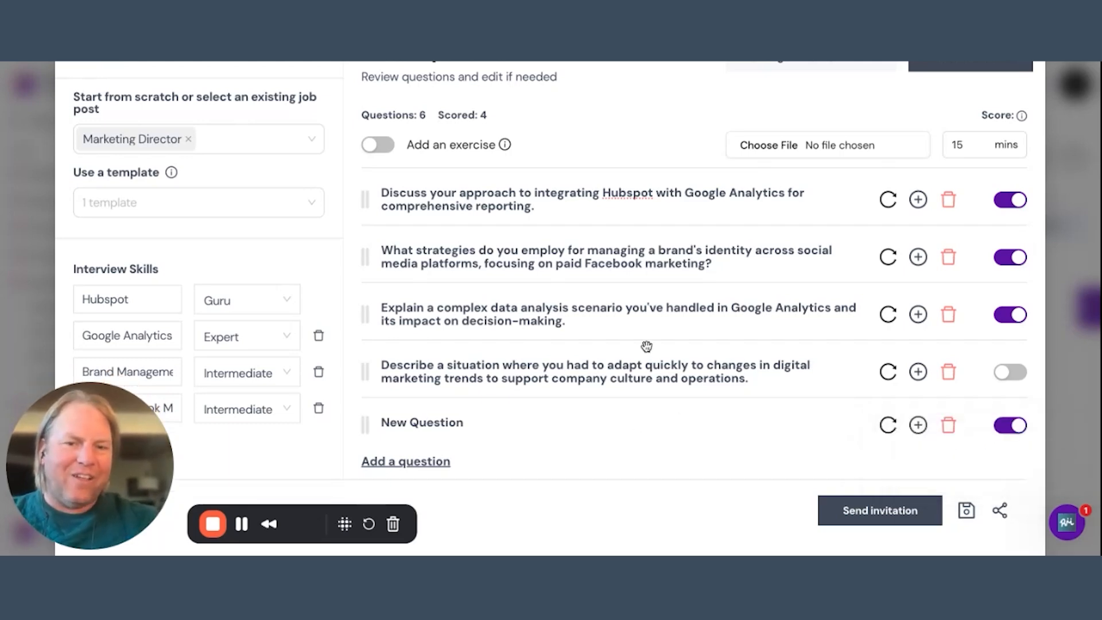
Turn on scoring for the first question, on leveraging Google Analytics, and delete the blank new question.
{"action": "scroll", "coordinate": [645, 346], "scroll_direction": "up", "scroll_amount": 2}
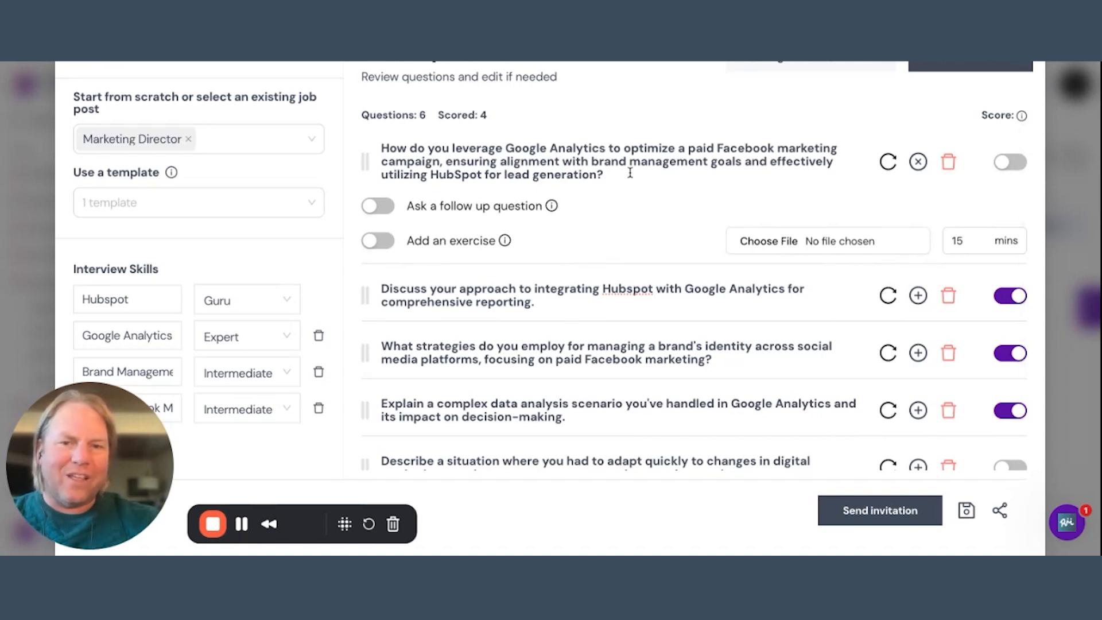
{"action": "left_click", "coordinate": [1010, 162]}
{"action": "scroll", "coordinate": [742, 374], "scroll_direction": "down", "scroll_amount": 2}
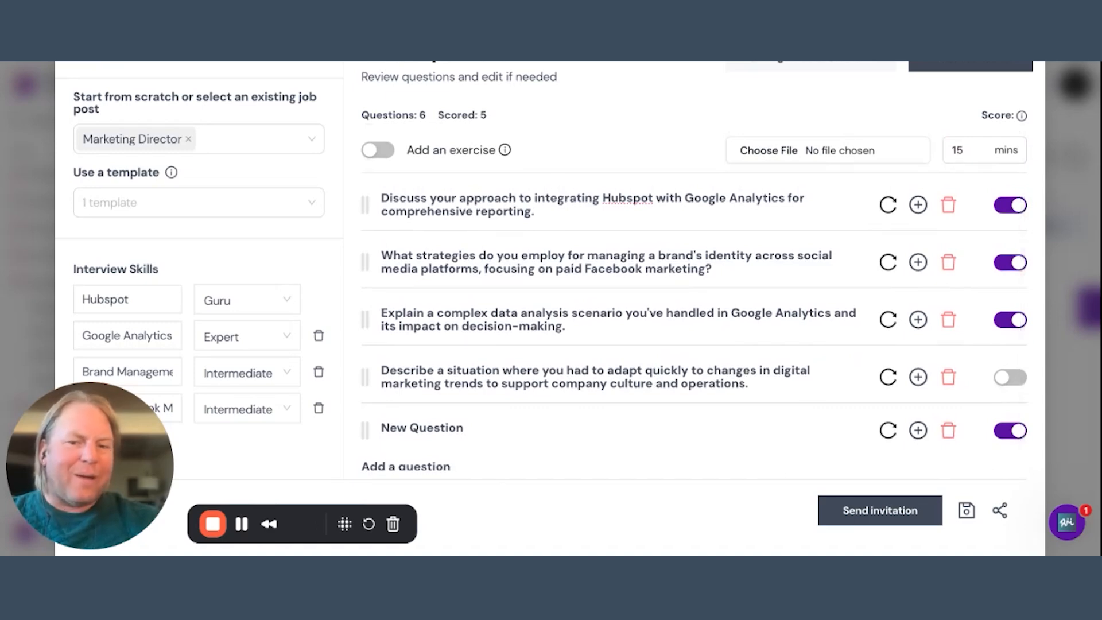
{"action": "left_click", "coordinate": [948, 431]}
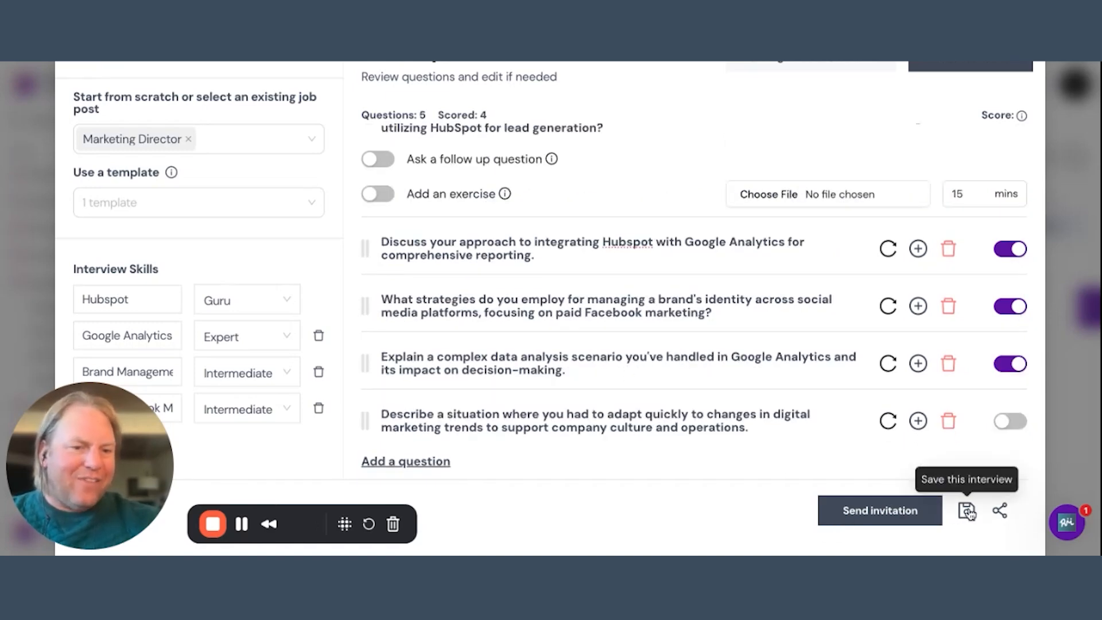
Look over the remaining interview questions and close the interview setup to return to the Marketing Director applicants.
{"action": "scroll", "coordinate": [685, 352], "scroll_direction": "up", "scroll_amount": 1}
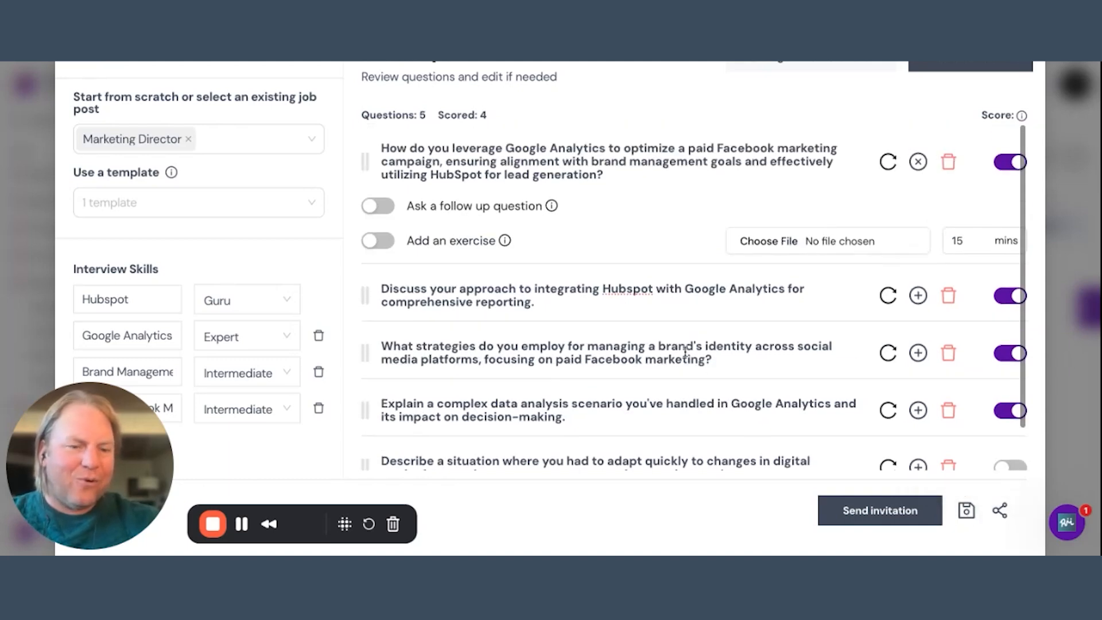
{"action": "scroll", "coordinate": [685, 351], "scroll_direction": "up", "scroll_amount": 1}
{"action": "scroll", "coordinate": [685, 351], "scroll_direction": "down", "scroll_amount": 1}
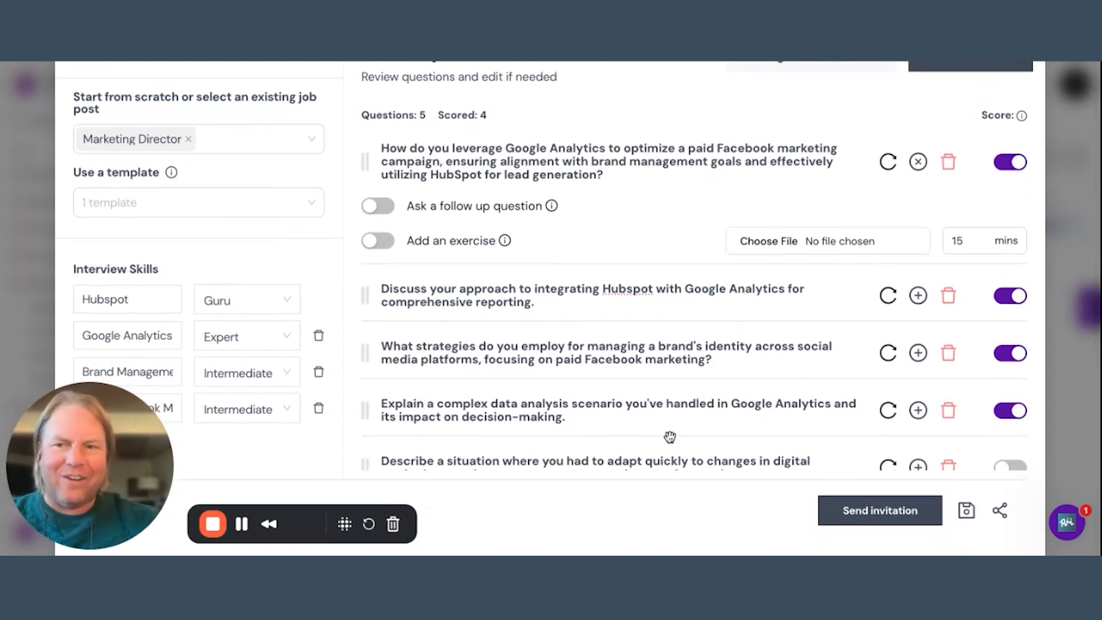
{"action": "scroll", "coordinate": [373, 360], "scroll_direction": "down", "scroll_amount": 1}
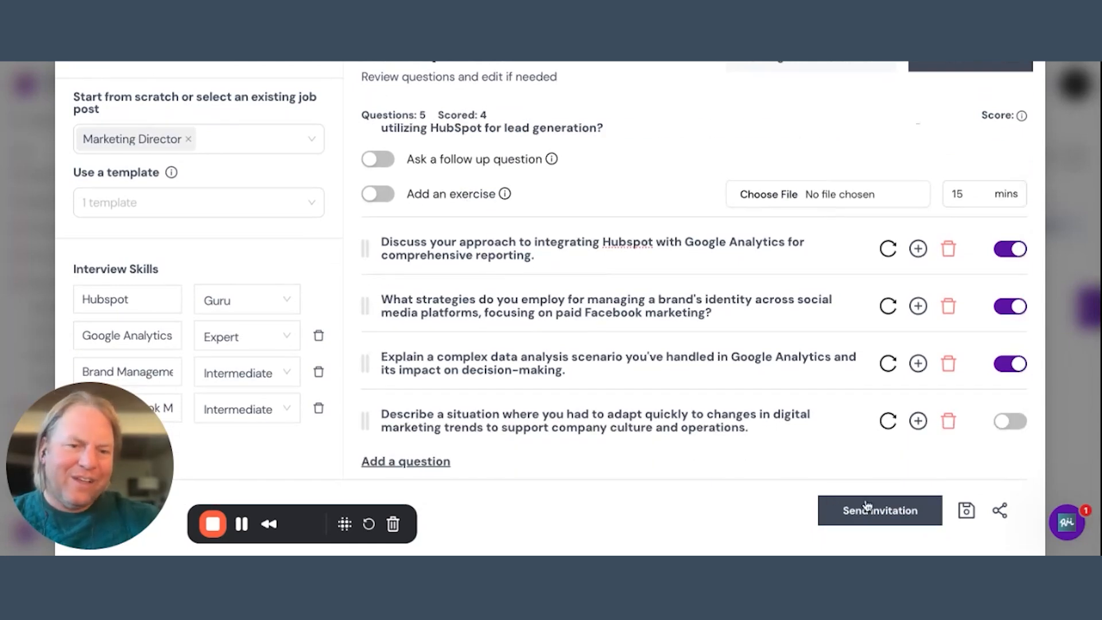
{"action": "scroll", "coordinate": [850, 430], "scroll_direction": "up", "scroll_amount": 1}
{"action": "left_click", "coordinate": [1082, 141]}
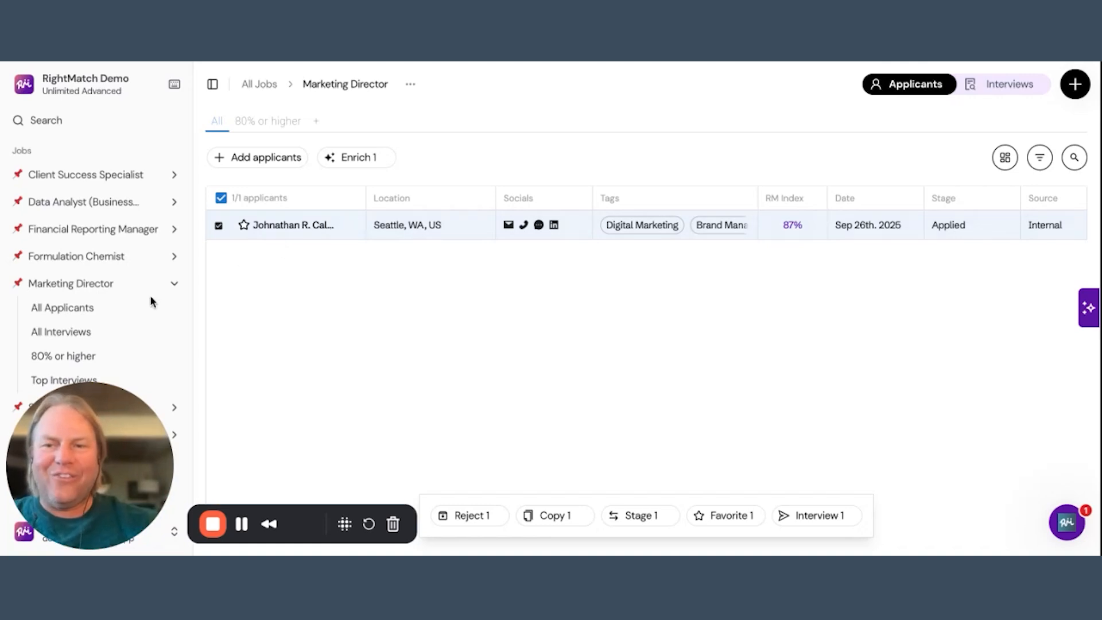
View all interviews for the Marketing Director job, and open the list of all interviews for the Client Success Specialist job.
{"action": "left_click", "coordinate": [56, 333]}
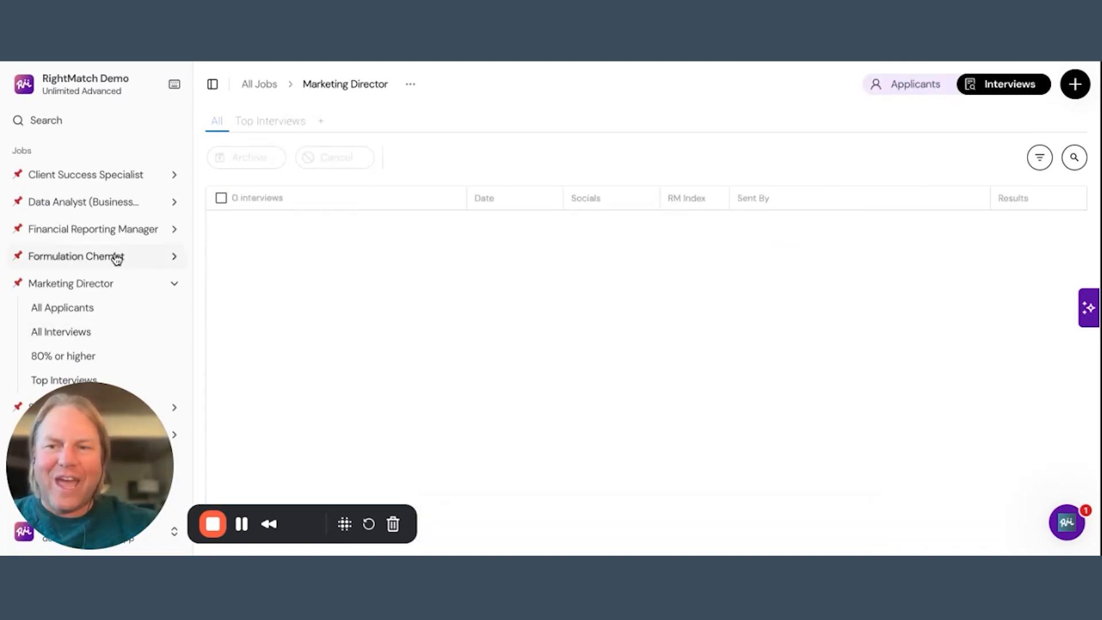
{"action": "left_click", "coordinate": [86, 175]}
{"action": "left_click", "coordinate": [57, 224]}
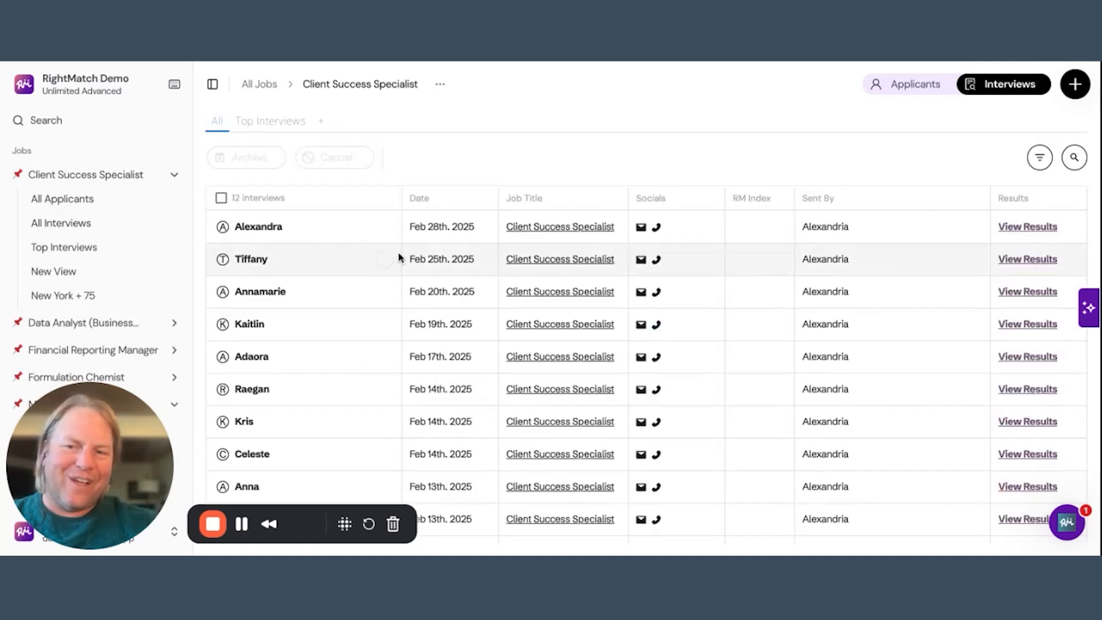